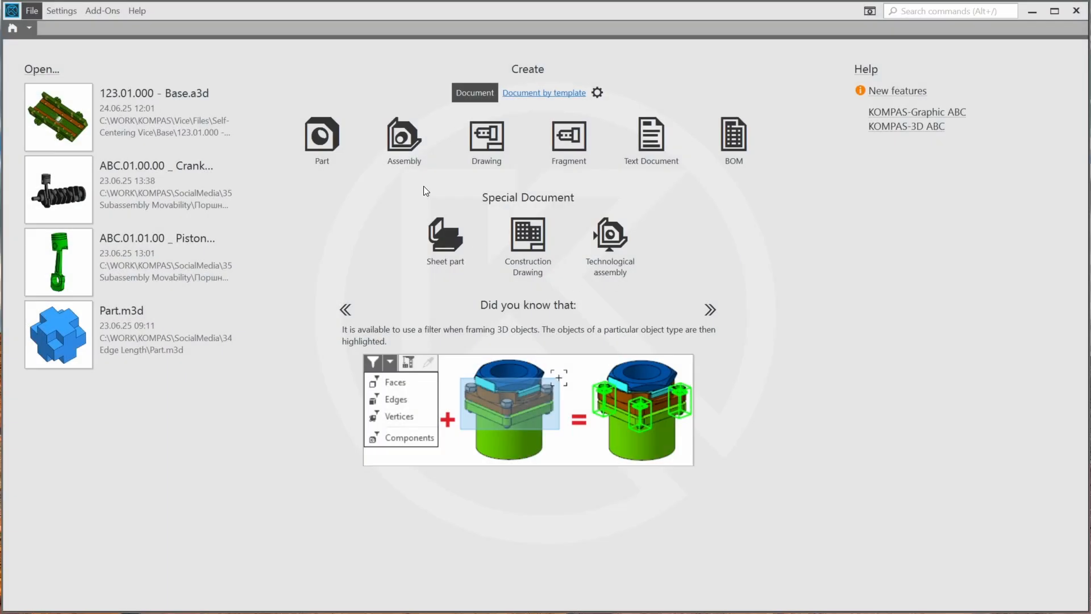
# Create a new assembly document and set its designation to 123.00.000
pyautogui.click(403, 139)
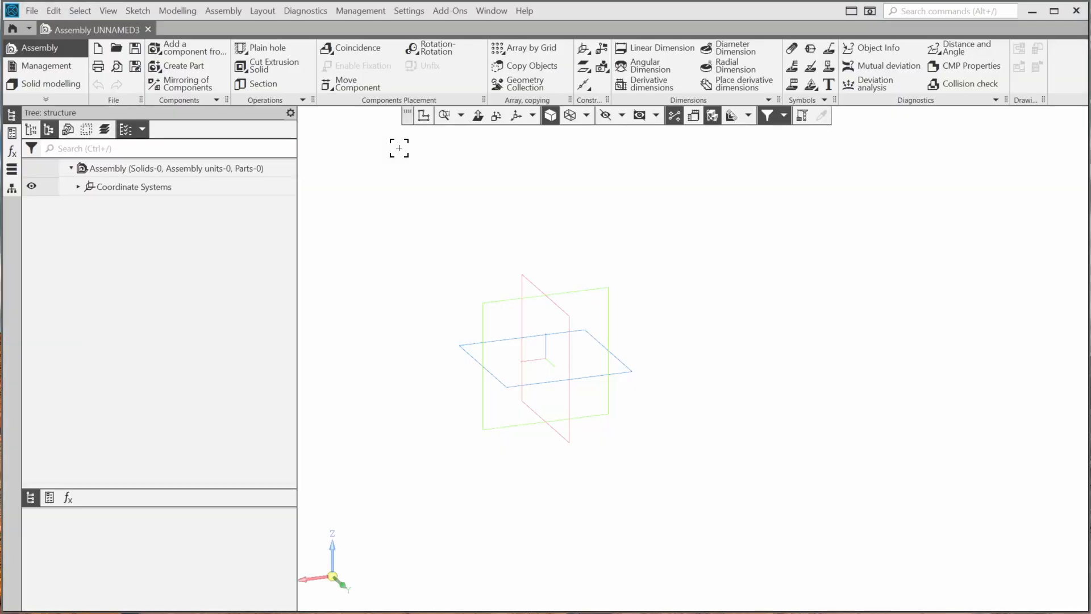
pyautogui.doubleClick(166, 169)
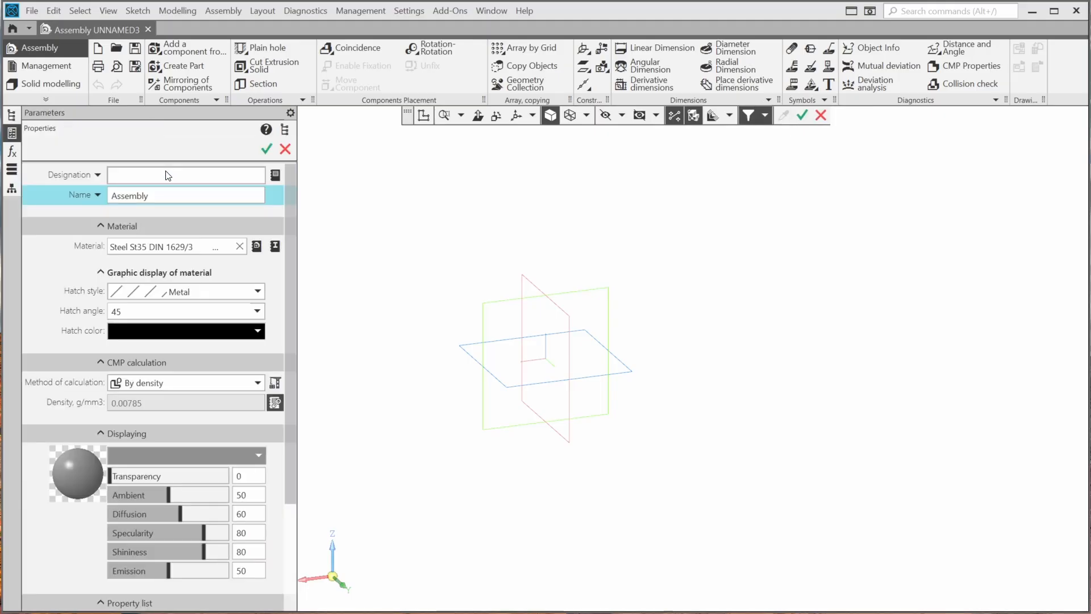
pyautogui.click(167, 177)
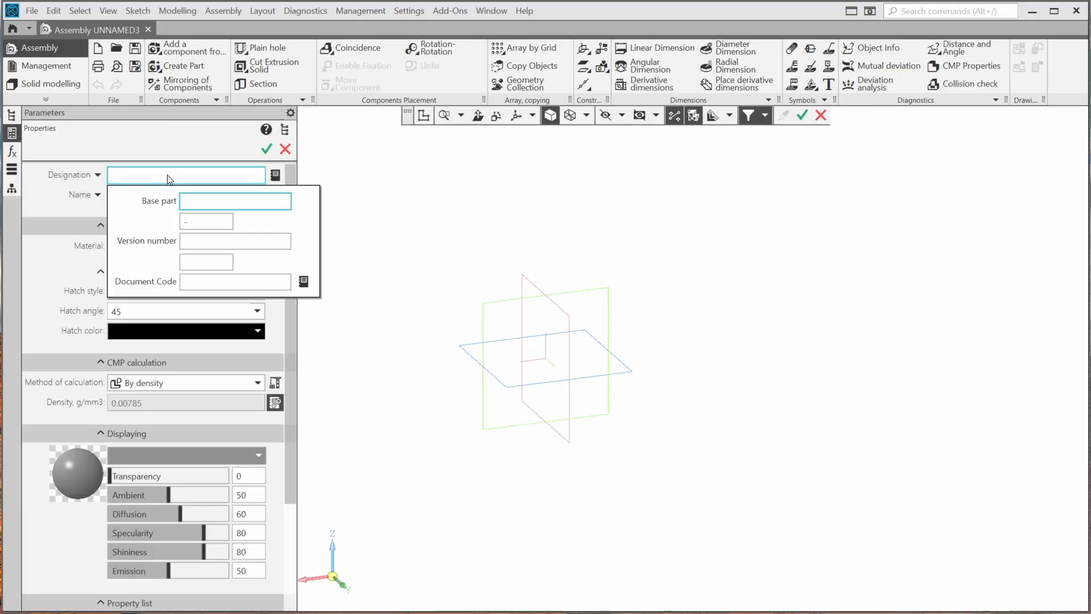
pyautogui.write('123.00.000')
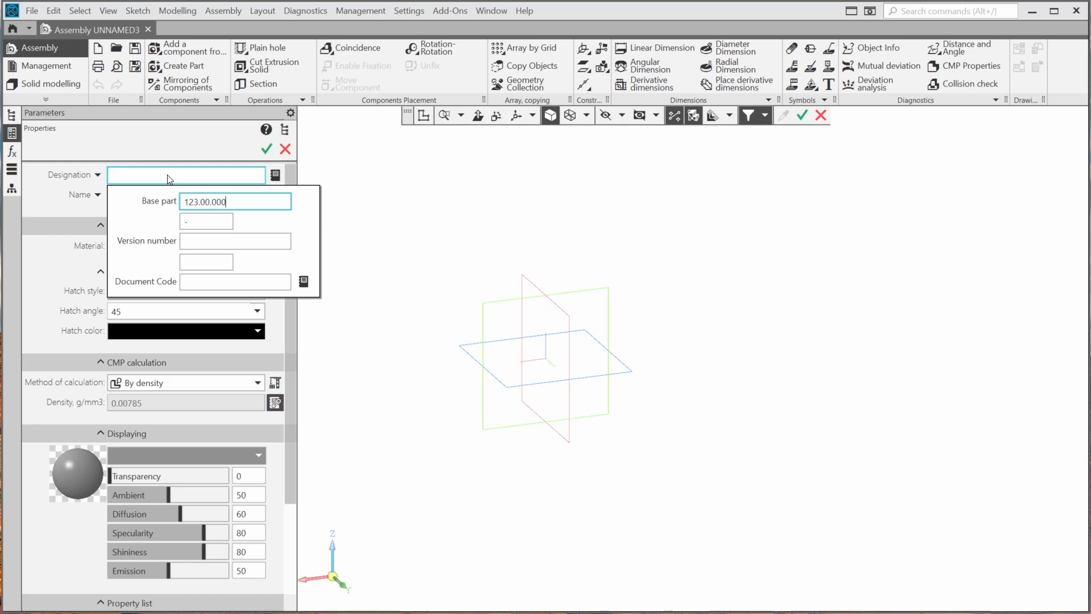
pyautogui.press('Return')
# Name the assembly Self-Centering Vice and save it as 123.00.000 - Self-Centering Vice.a3d in the Self-Centering Vice folder
pyautogui.click(233, 195)
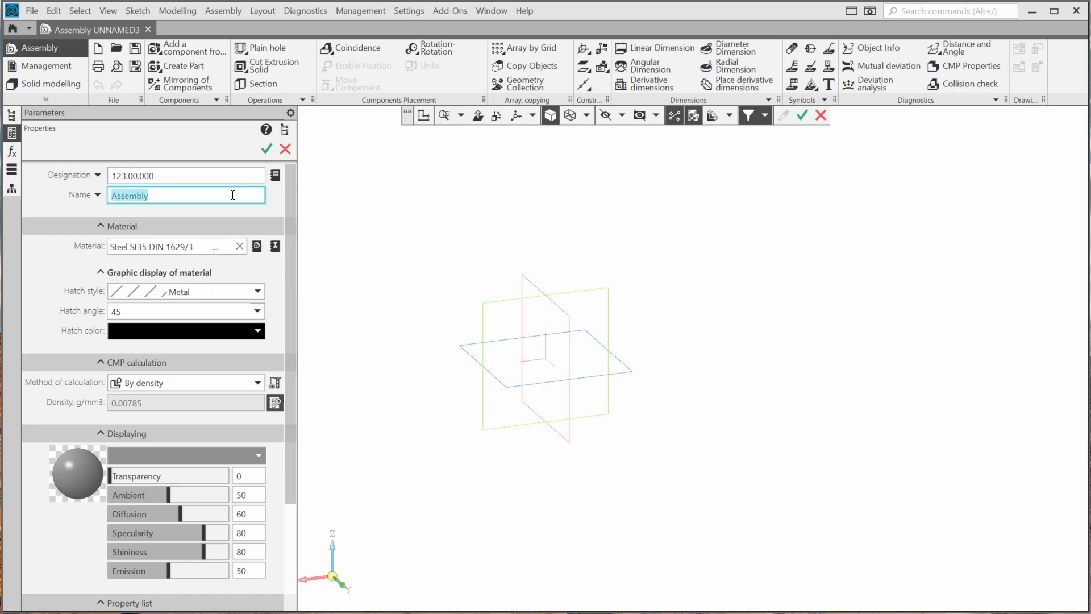
pyautogui.write('Self-Centering Vice')
pyautogui.press('Return')
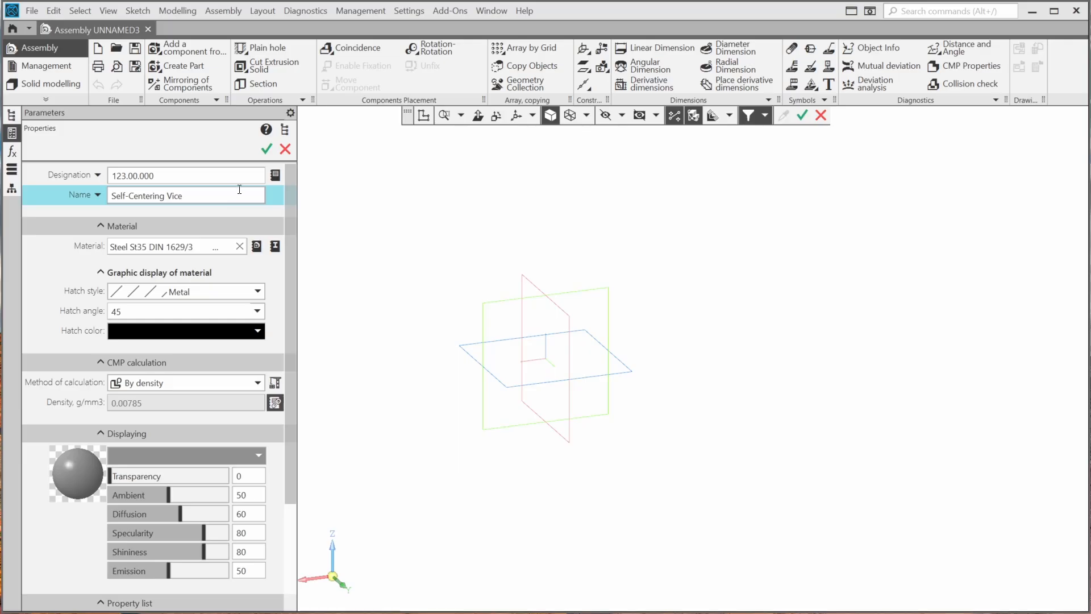
pyautogui.click(265, 150)
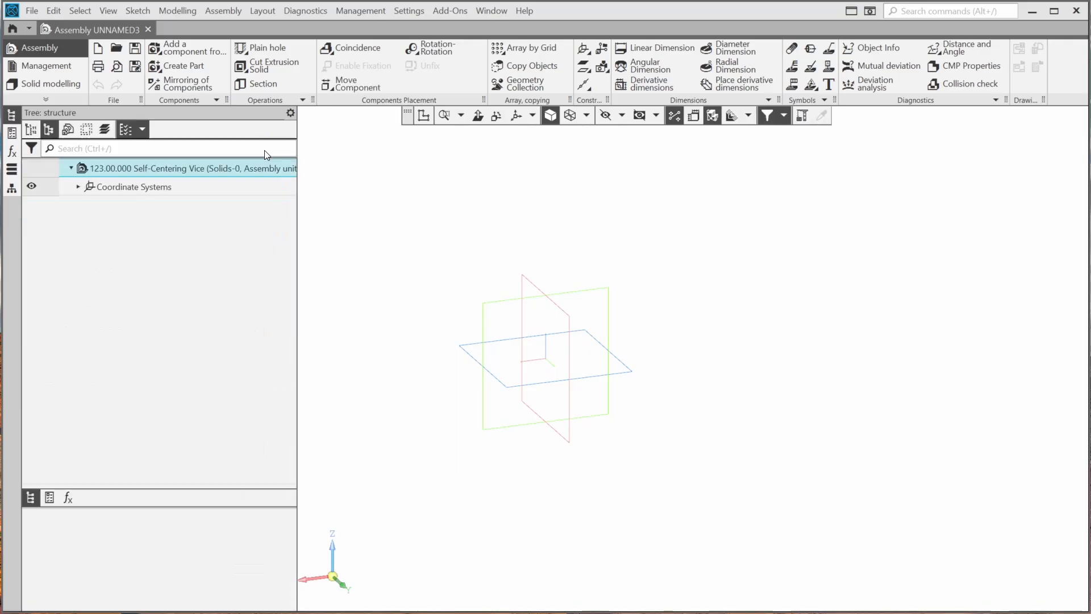
pyautogui.click(134, 49)
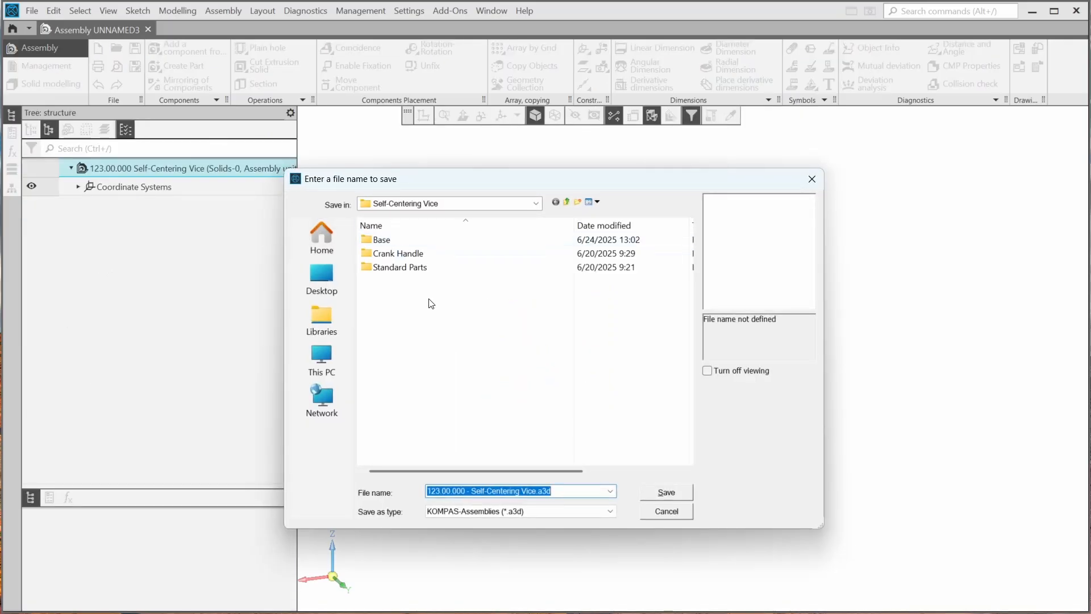
pyautogui.click(660, 493)
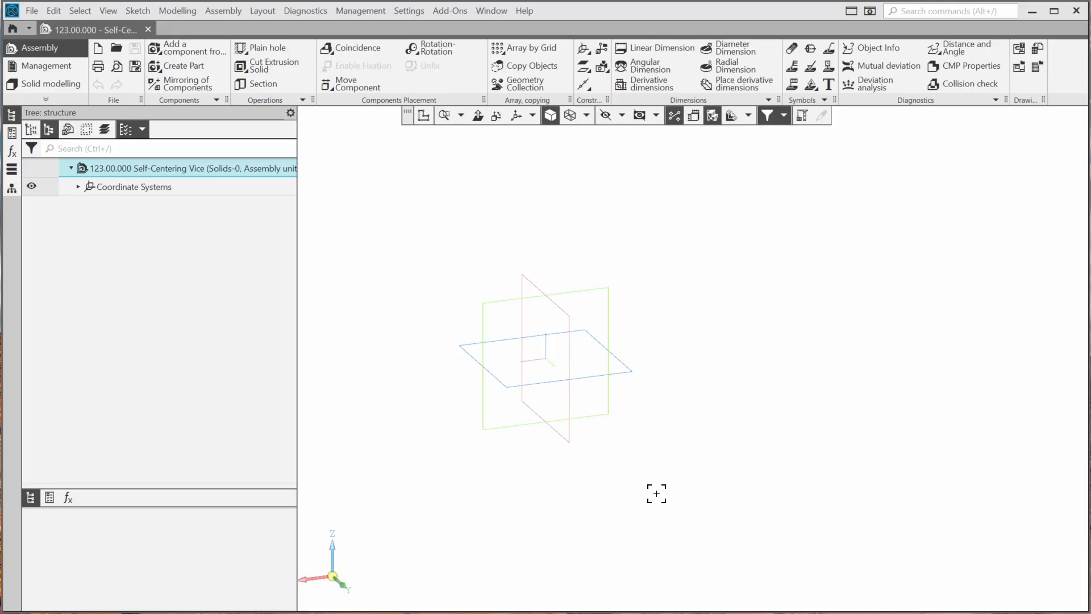
# Insert one fixed copy of 123.01.000 - Base.a3d from the Base folder at the assembly origin (0, 0, 0)
pyautogui.click(194, 54)
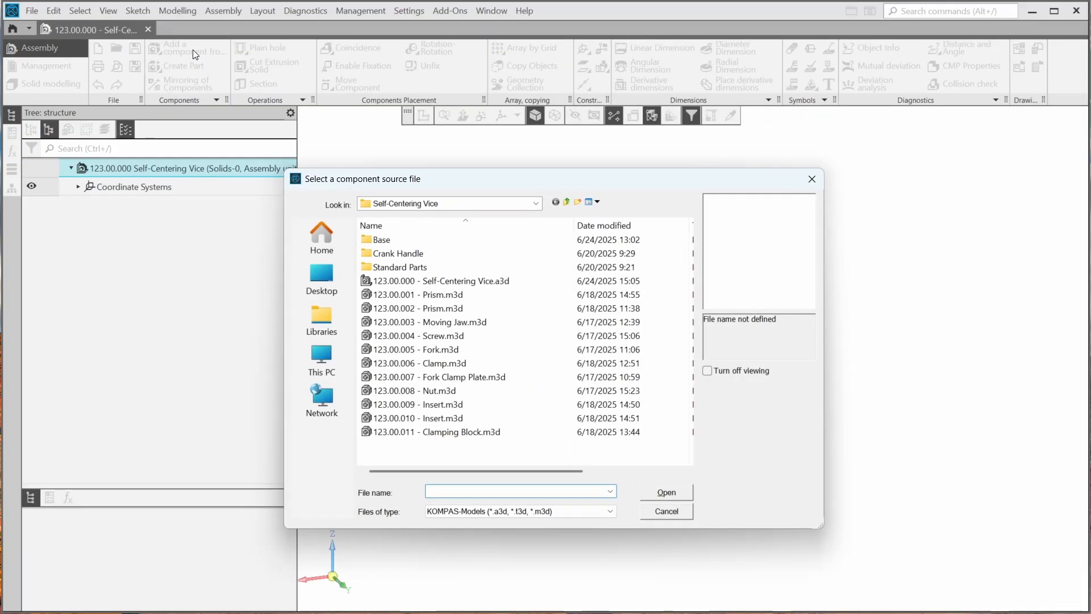
pyautogui.doubleClick(382, 239)
pyautogui.click(385, 241)
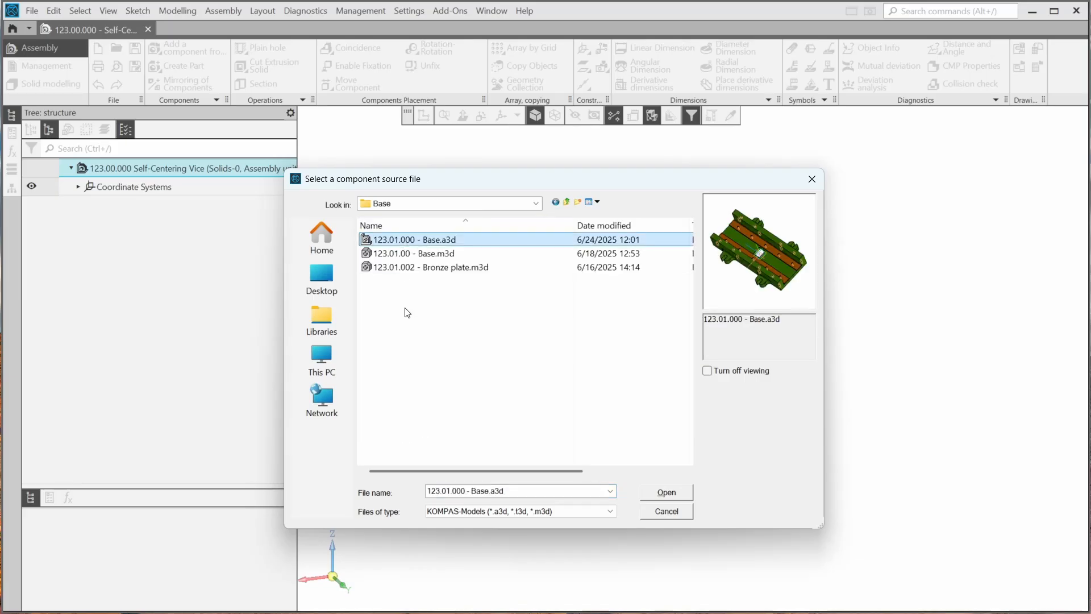
pyautogui.click(664, 493)
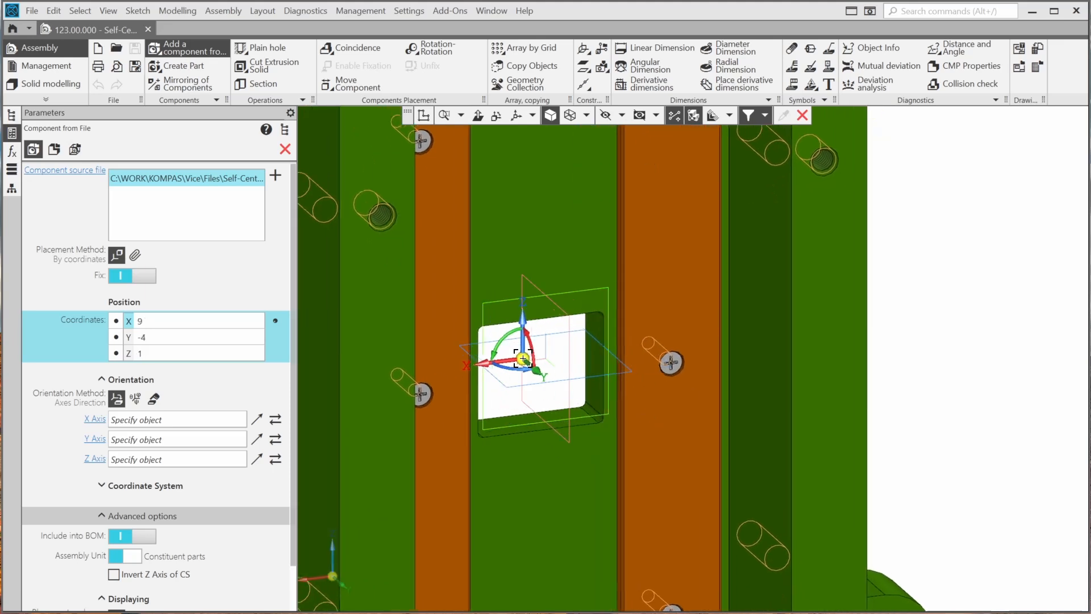
pyautogui.click(547, 359)
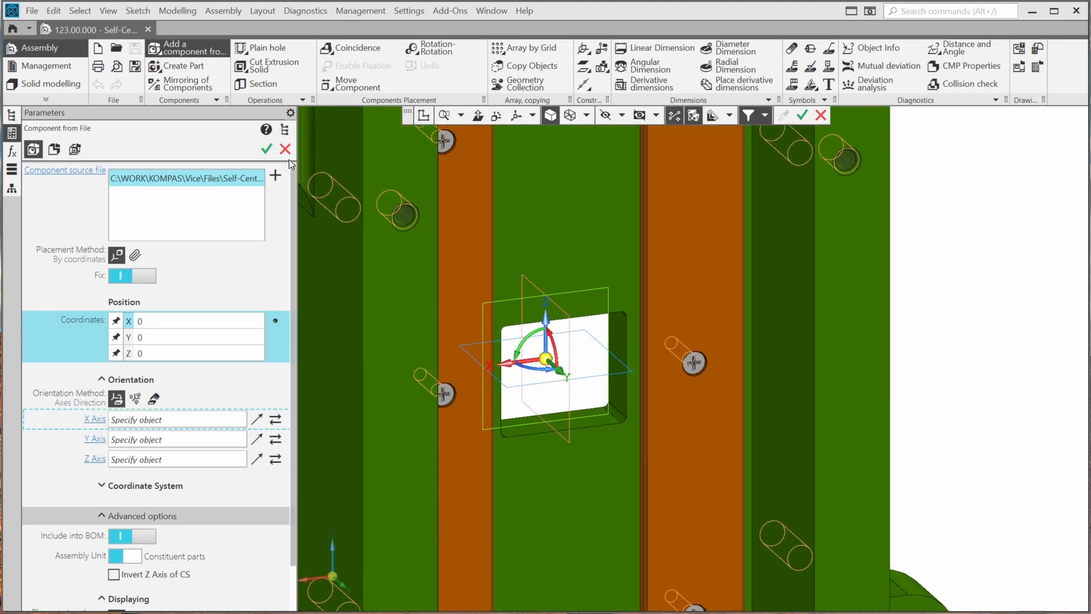
pyautogui.click(268, 146)
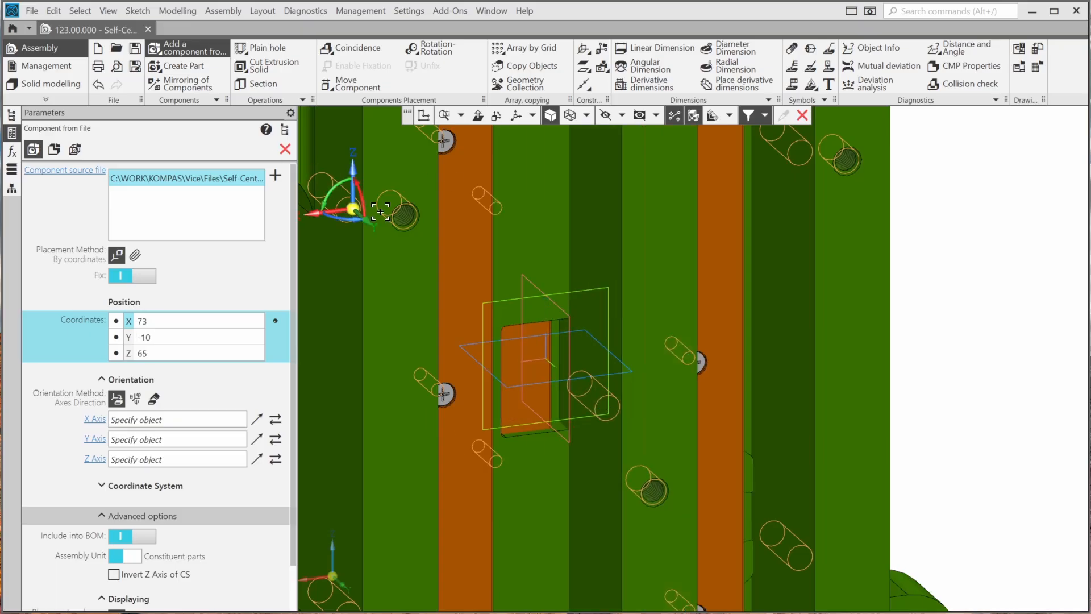
pyautogui.scroll(-5, 672, 335)
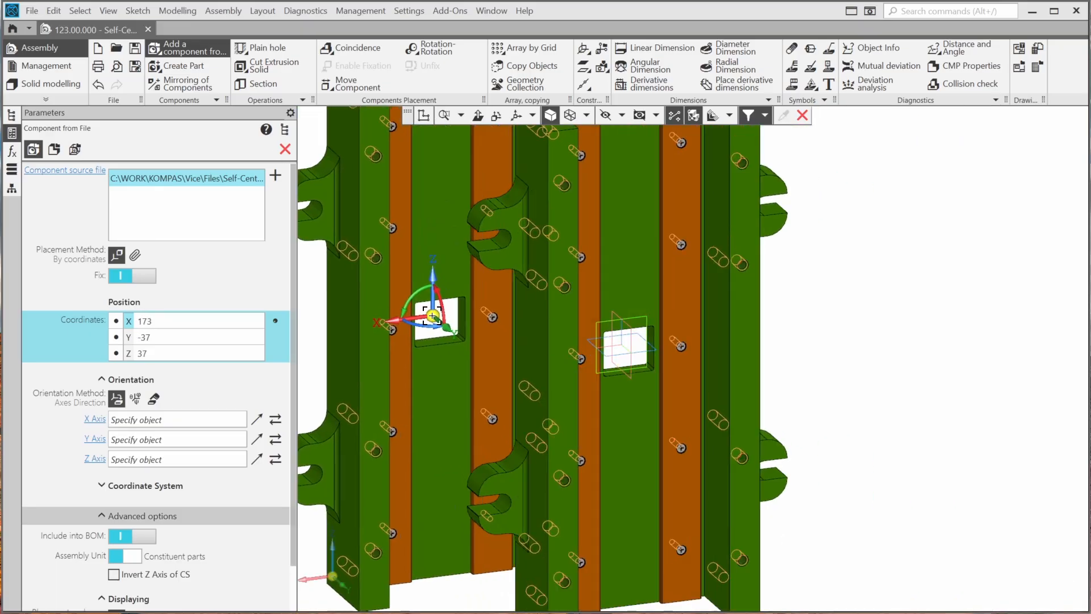
pyautogui.click(286, 149)
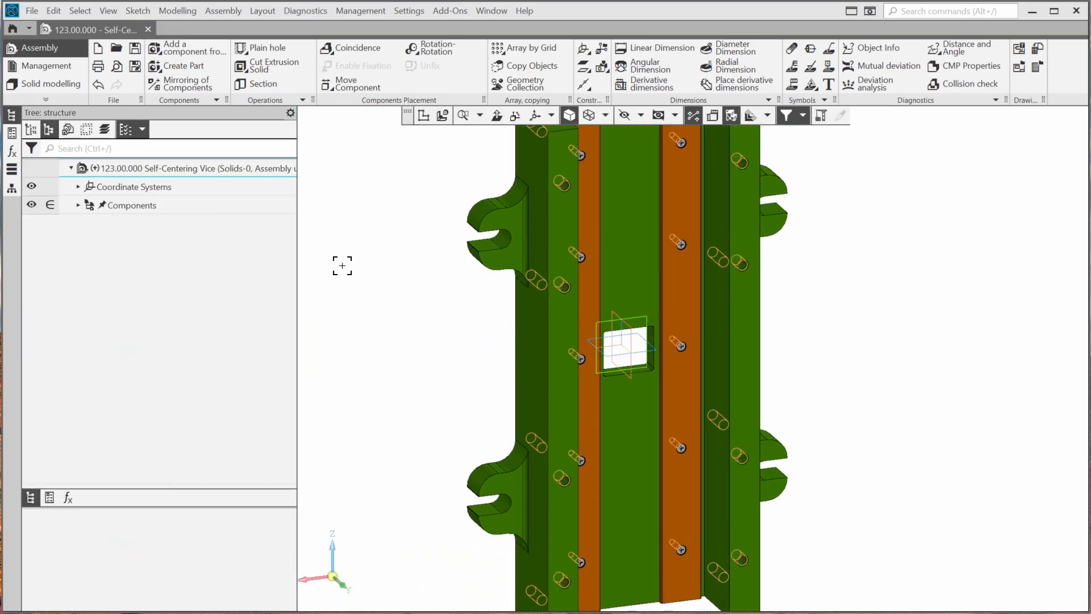
# Add 123.00.007 - Fork Clamp Plate.m3d from the Self-Centering Vice folder as a component and choose placement by matings
pyautogui.moveTo(436, 367); pyautogui.dragTo(369, 267, button='middle')
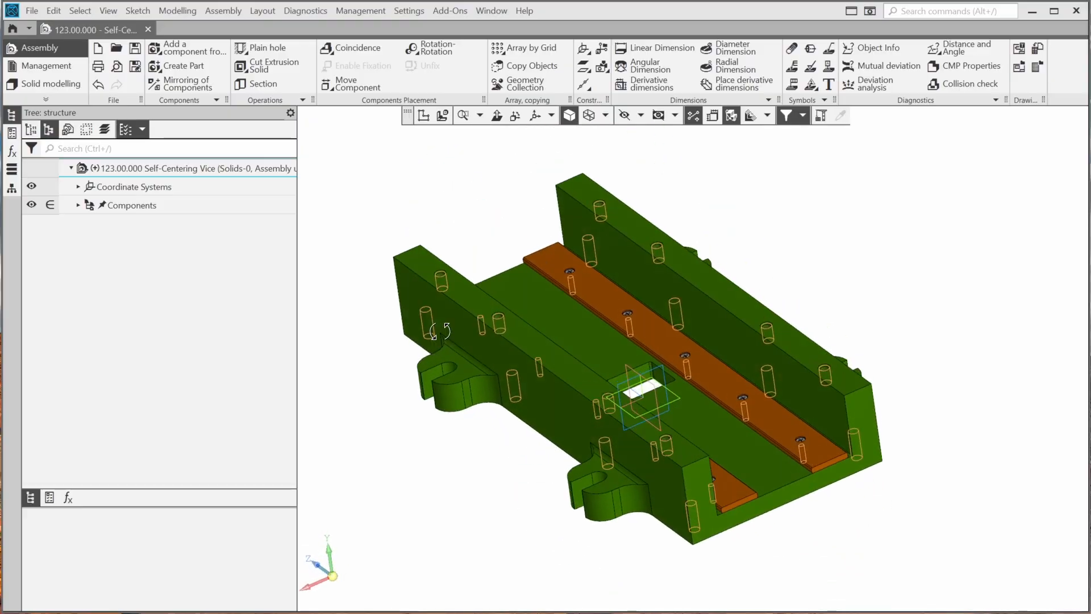
pyautogui.click(195, 49)
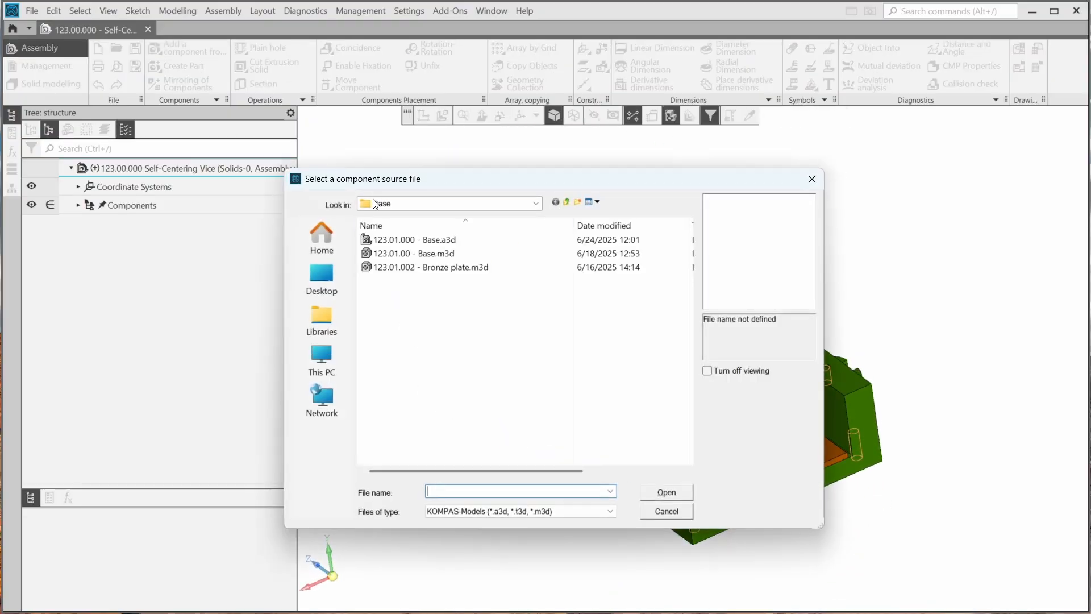
pyautogui.click(566, 202)
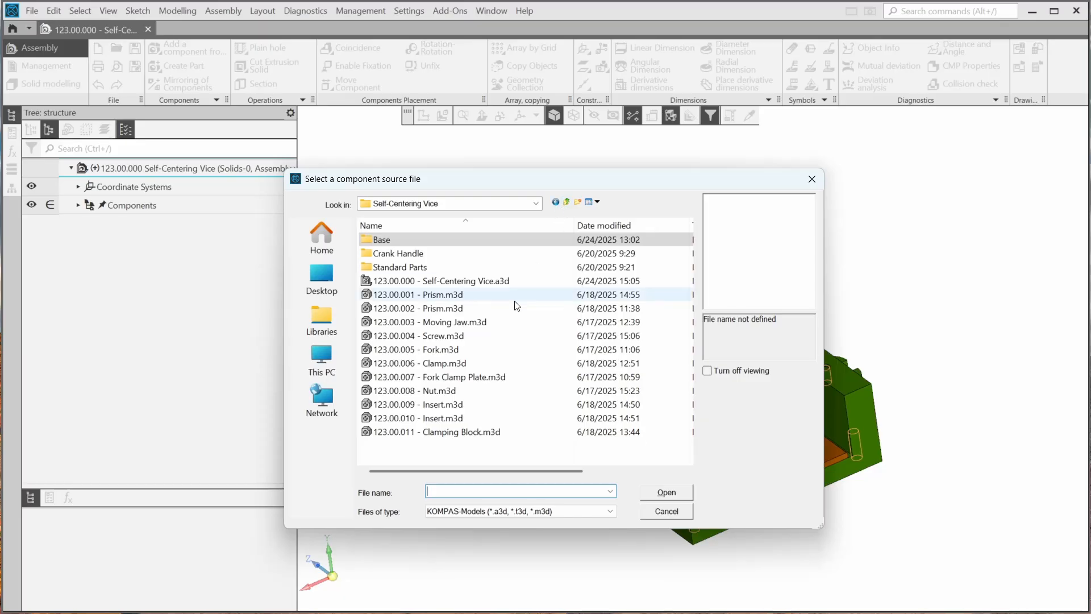
pyautogui.click(489, 377)
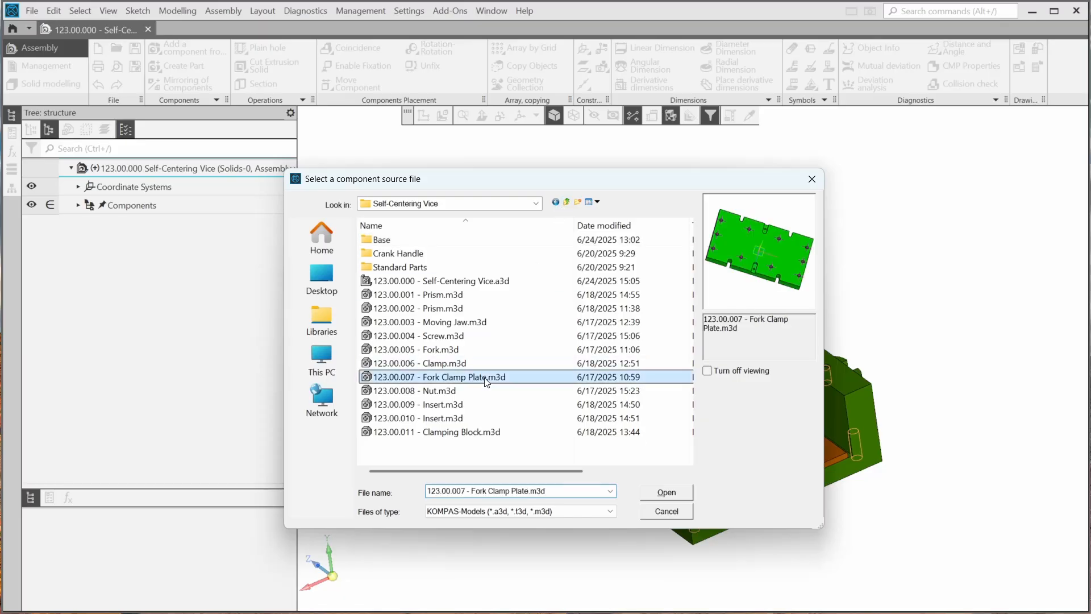
pyautogui.click(667, 499)
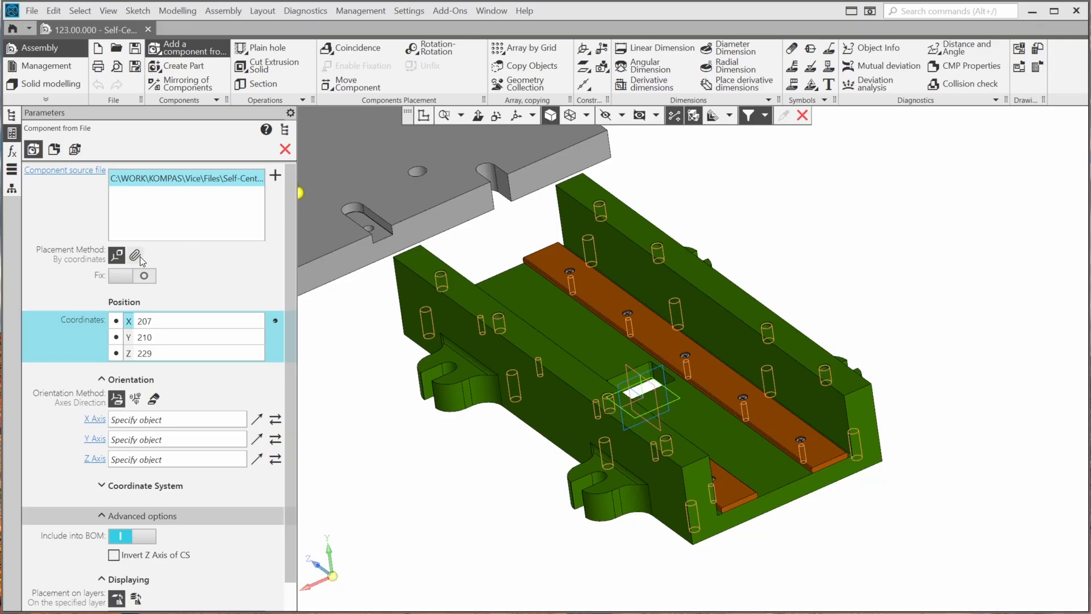
pyautogui.click(135, 256)
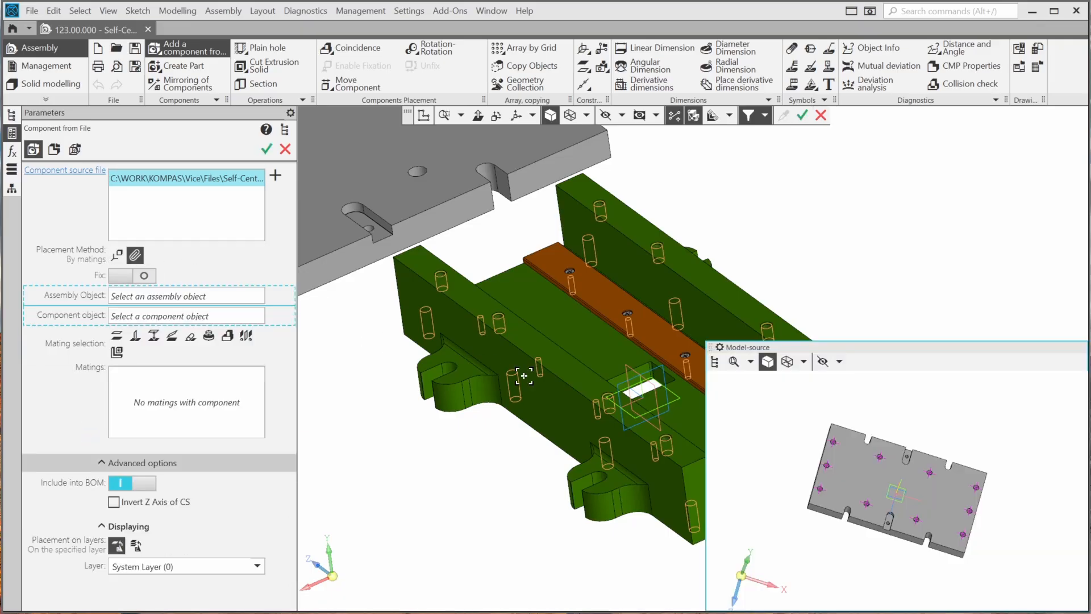
# Apply an Object Coincidence mating between the clamp plate's large face with the square pocket and the base's underside, with reversed orientation
pyautogui.scroll(5, 426, 264)
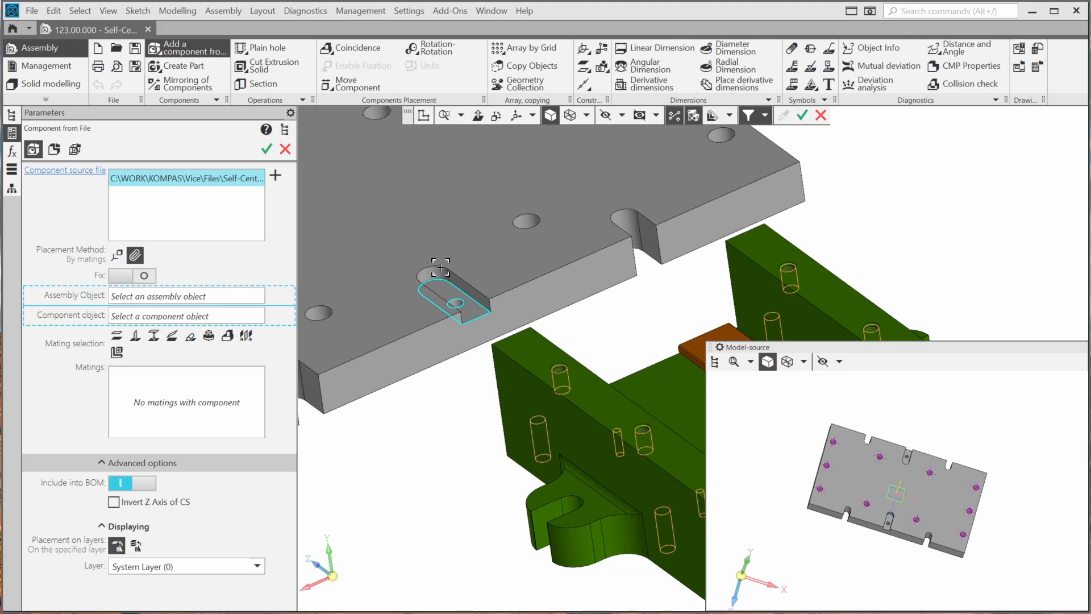
pyautogui.scroll(-5, 465, 309)
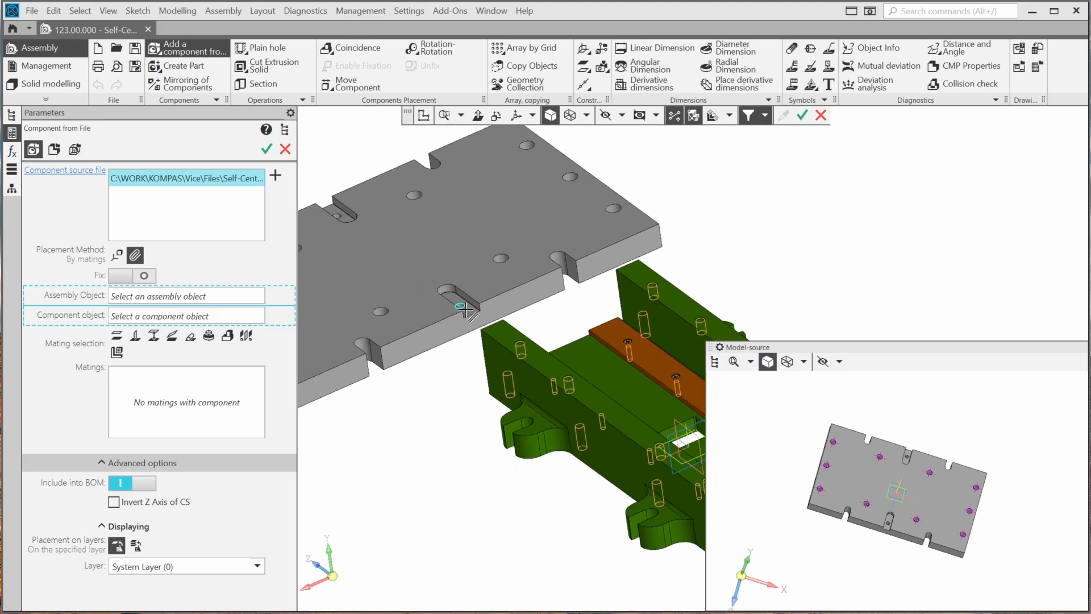
pyautogui.click(226, 336)
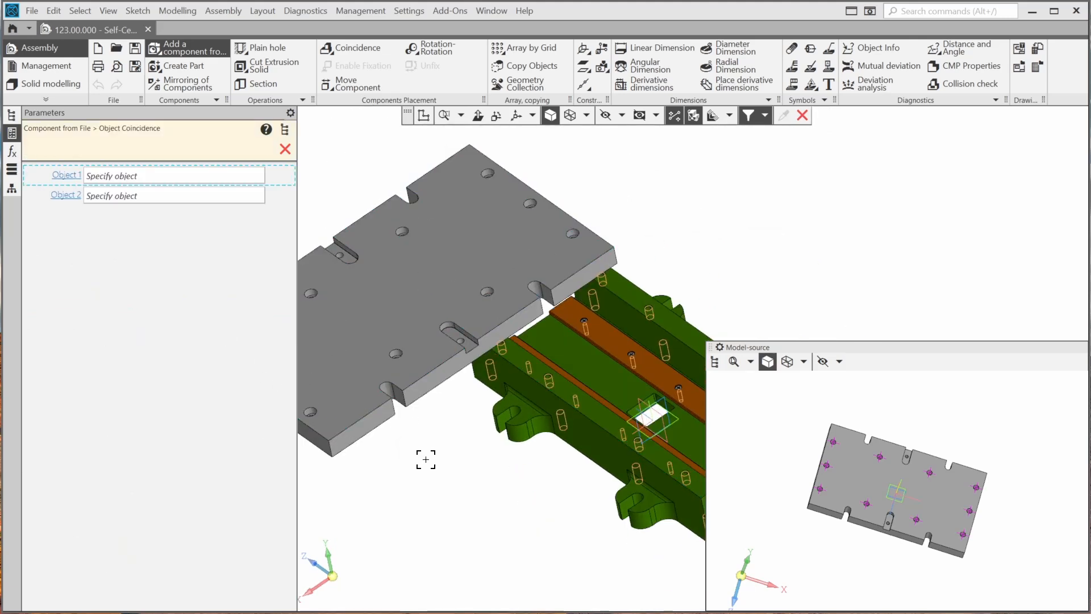
pyautogui.click(870, 457)
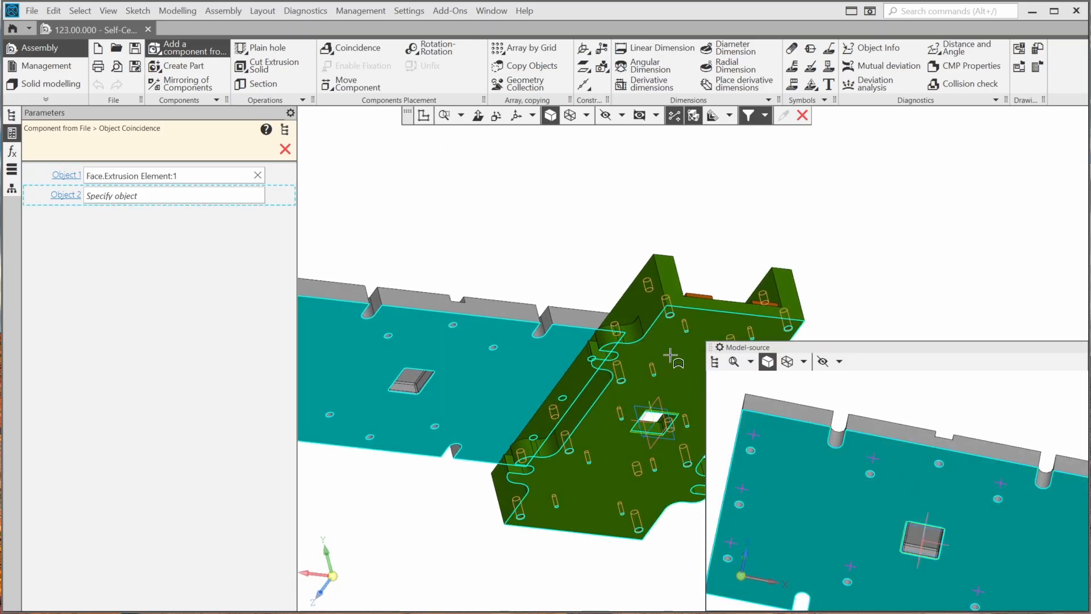
pyautogui.click(671, 356)
pyautogui.moveTo(534, 419); pyautogui.dragTo(540, 450, button='middle')
pyautogui.scroll(3, 540, 451)
pyautogui.scroll(2, 535, 415)
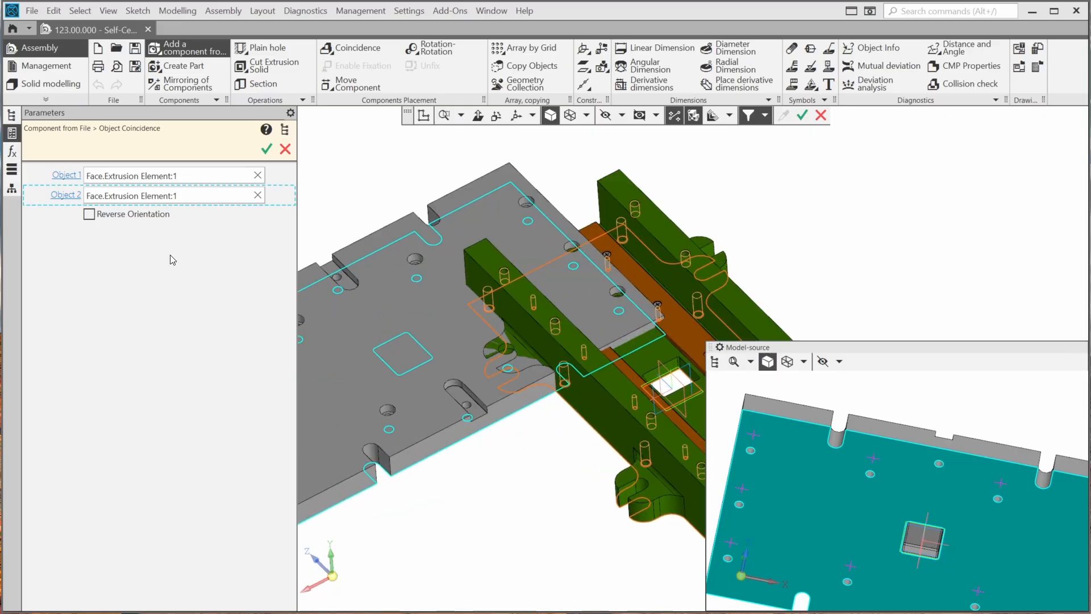
pyautogui.click(90, 215)
pyautogui.moveTo(461, 344); pyautogui.dragTo(584, 391, button='middle')
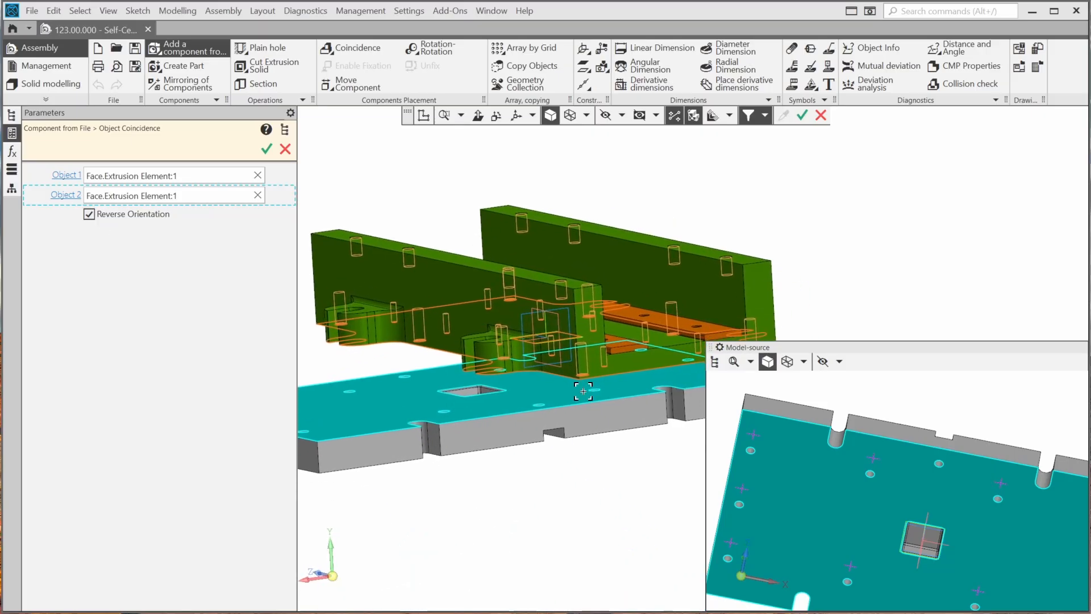
pyautogui.click(266, 151)
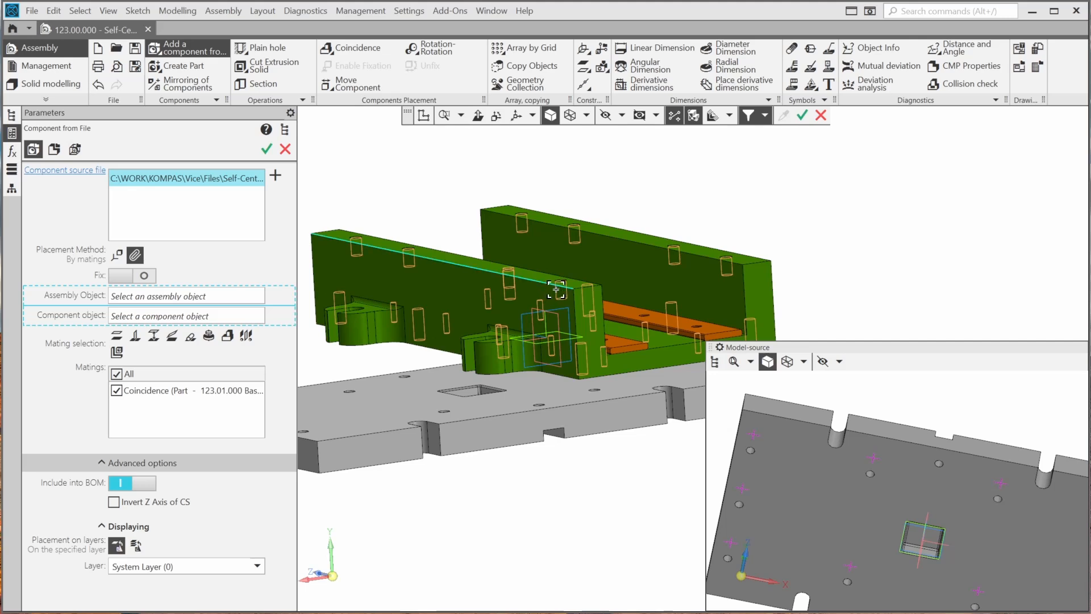
# Apply a Coaxial mating between a corner hole of the clamp plate and the threaded corner hole in the base's underside
pyautogui.scroll(-2, 551, 294)
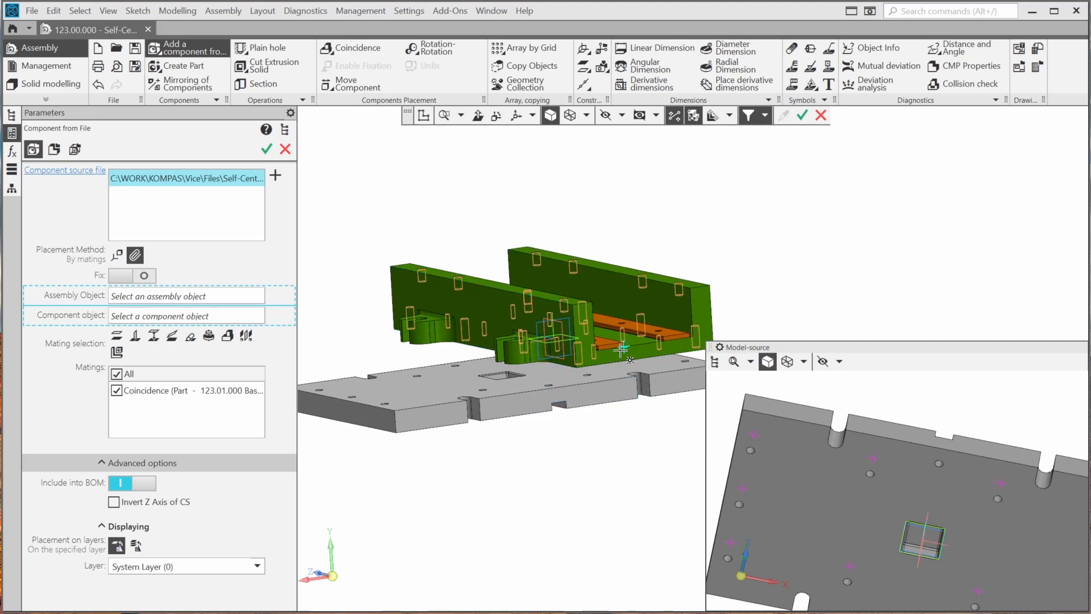
pyautogui.moveTo(617, 439); pyautogui.dragTo(575, 441, button='middle')
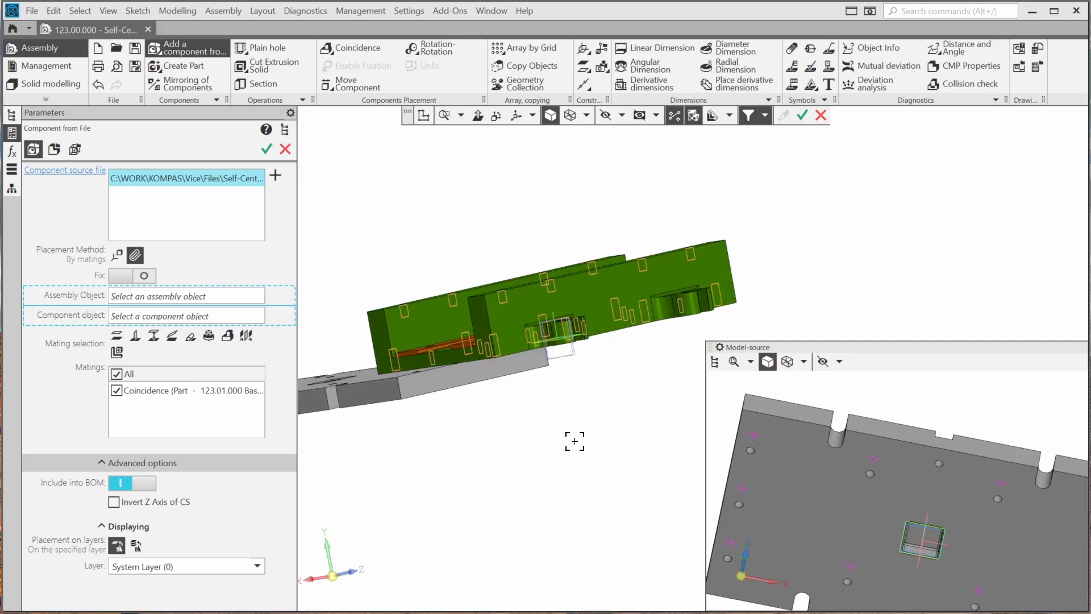
pyautogui.moveTo(489, 432); pyautogui.dragTo(537, 441, button='middle')
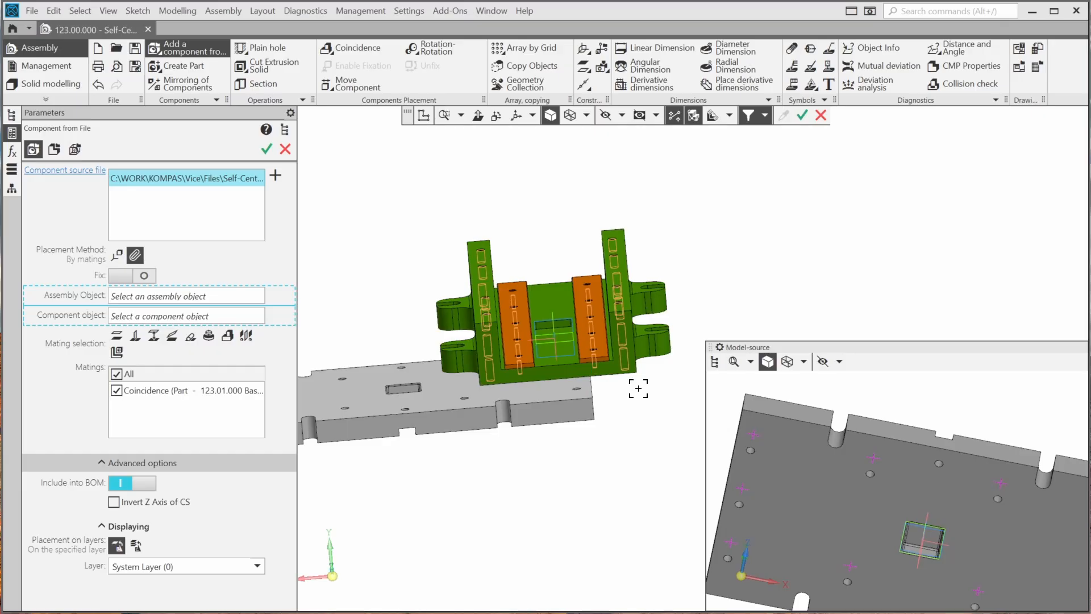
pyautogui.scroll(5, 638, 383)
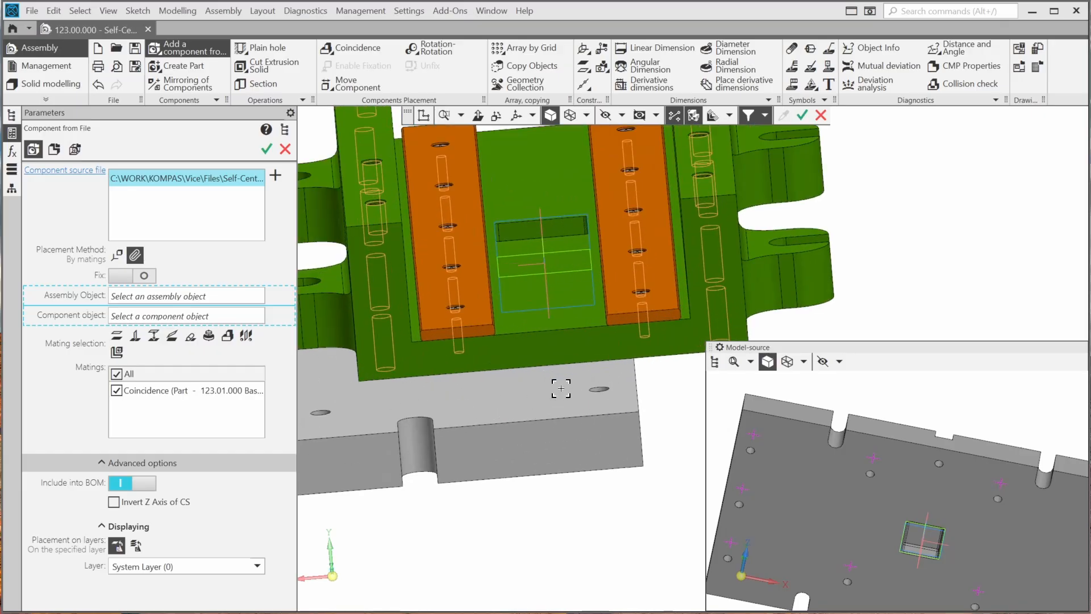
pyautogui.scroll(-2, 558, 390)
pyautogui.scroll(-5, 607, 394)
pyautogui.moveTo(594, 422); pyautogui.dragTo(607, 461, button='middle')
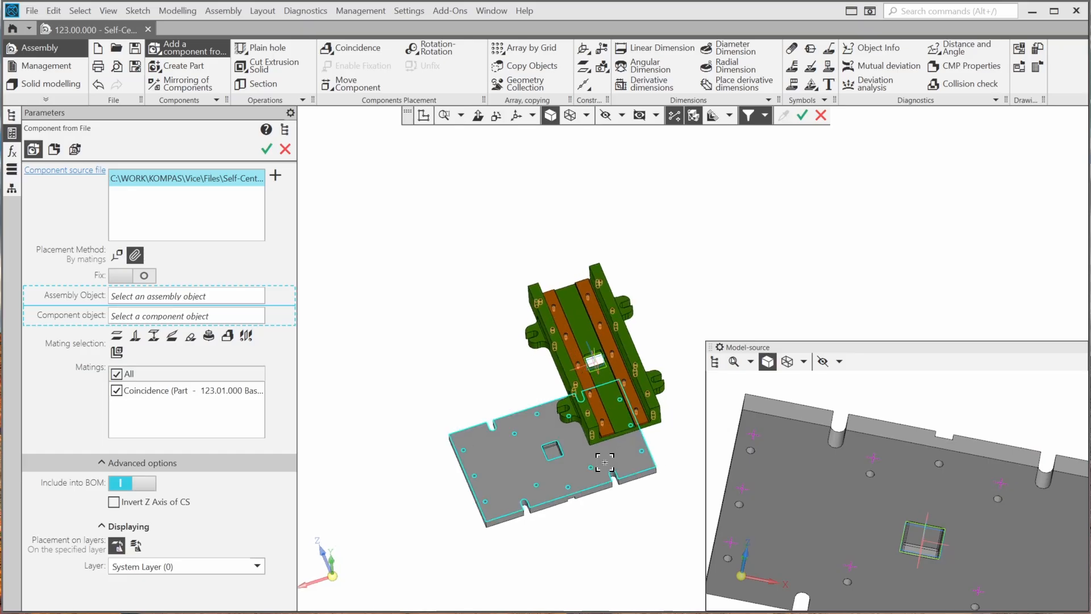
pyautogui.scroll(5, 650, 459)
pyautogui.scroll(3, 650, 459)
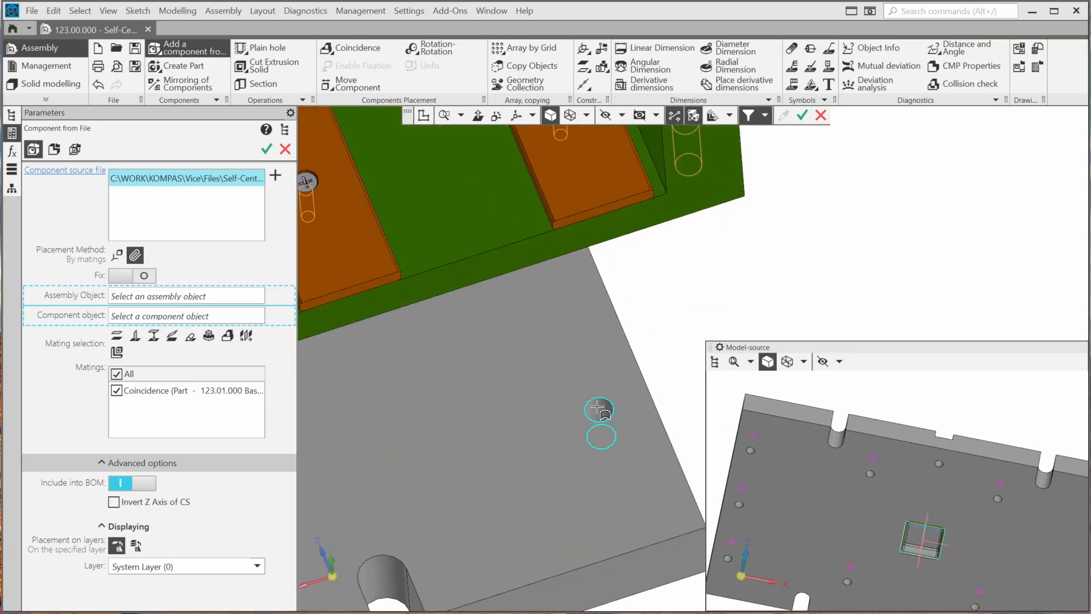
pyautogui.click(597, 407)
pyautogui.scroll(-5, 600, 403)
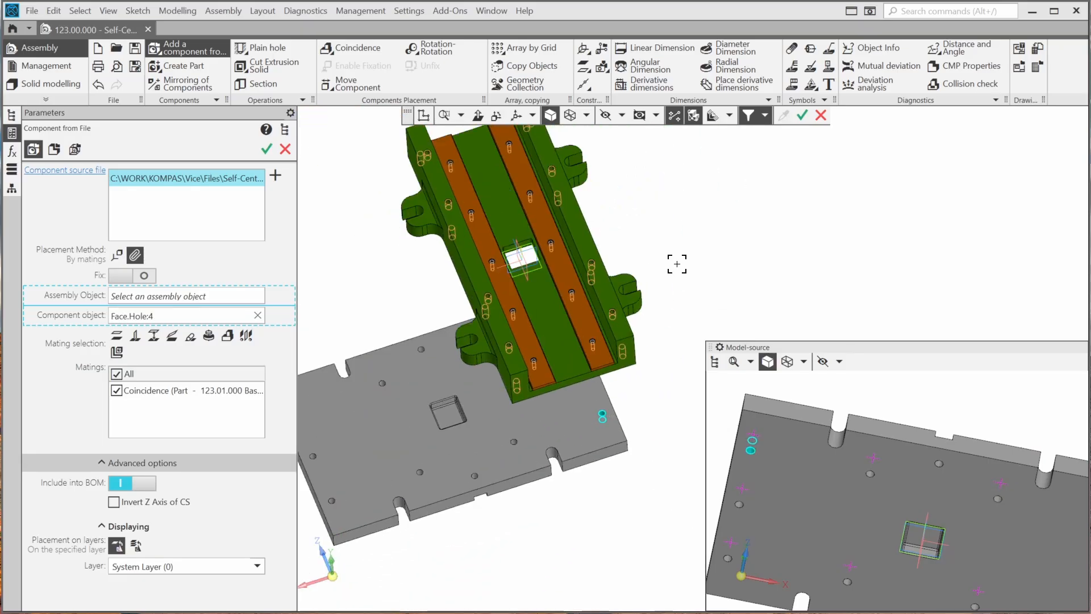
pyautogui.moveTo(668, 285); pyautogui.dragTo(688, 296, button='middle')
pyautogui.scroll(6, 430, 324)
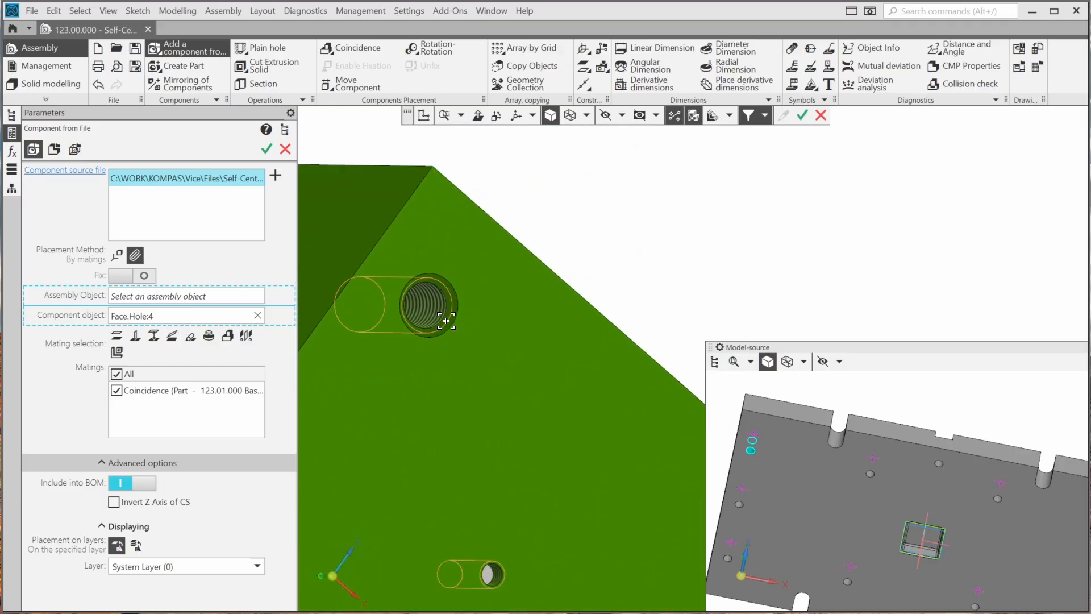
pyautogui.click(430, 314)
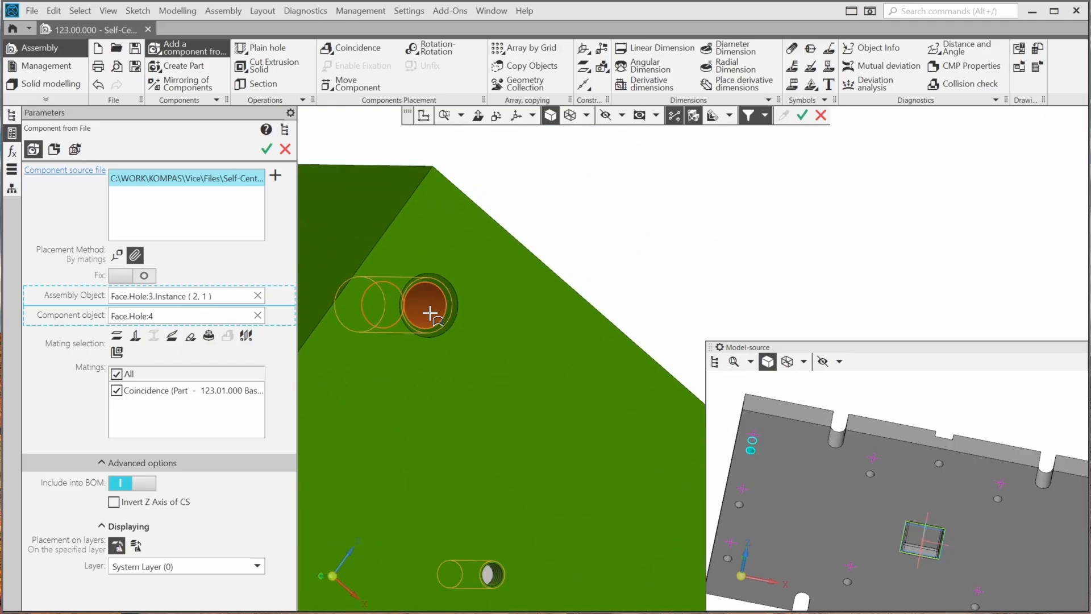
pyautogui.click(209, 336)
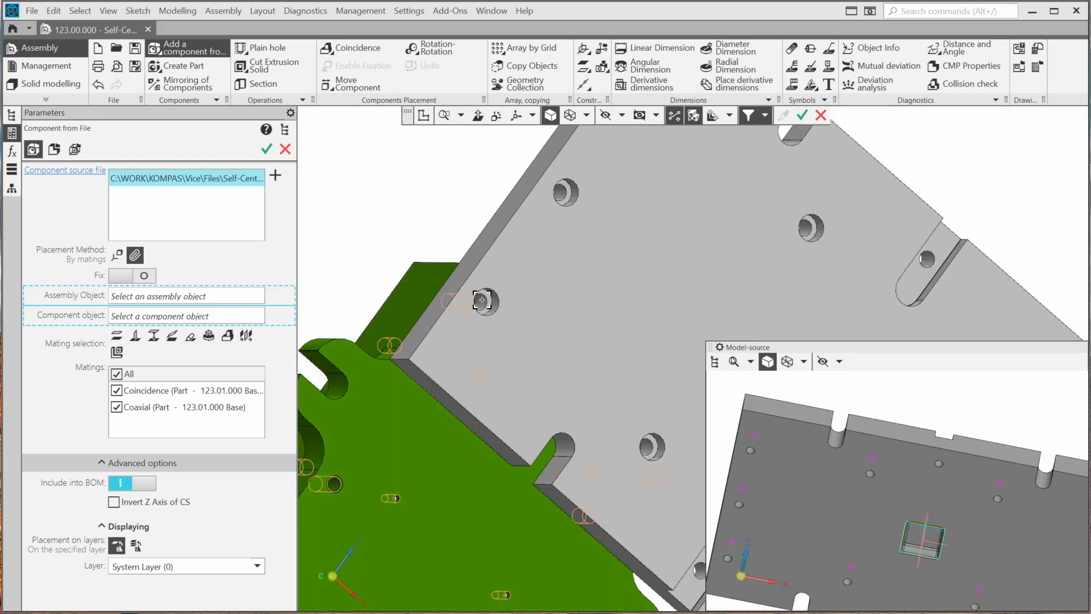
# Apply a second Coaxial mating between the clamp plate's corner hole at the opposite end of the same long side and the base's matching hole
pyautogui.scroll(5, 621, 455)
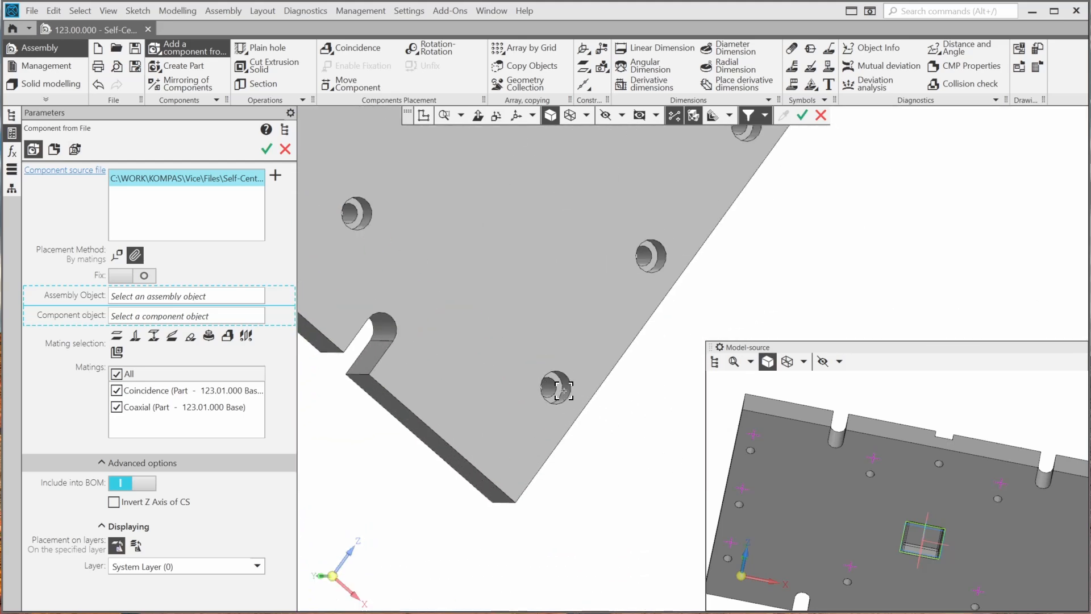
pyautogui.click(653, 359)
pyautogui.scroll(-5, 659, 375)
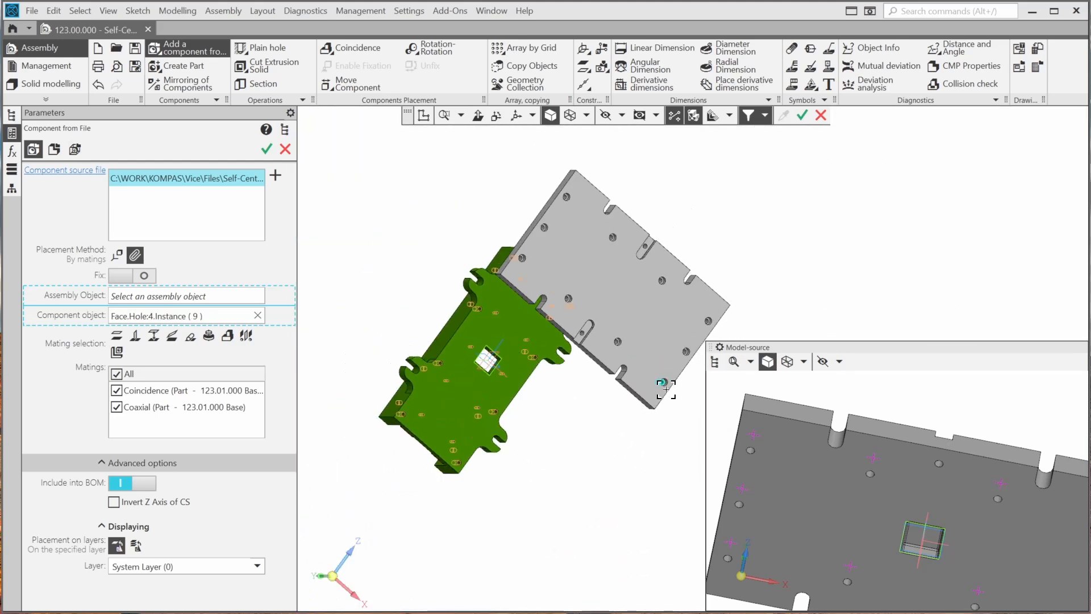
pyautogui.scroll(8, 397, 415)
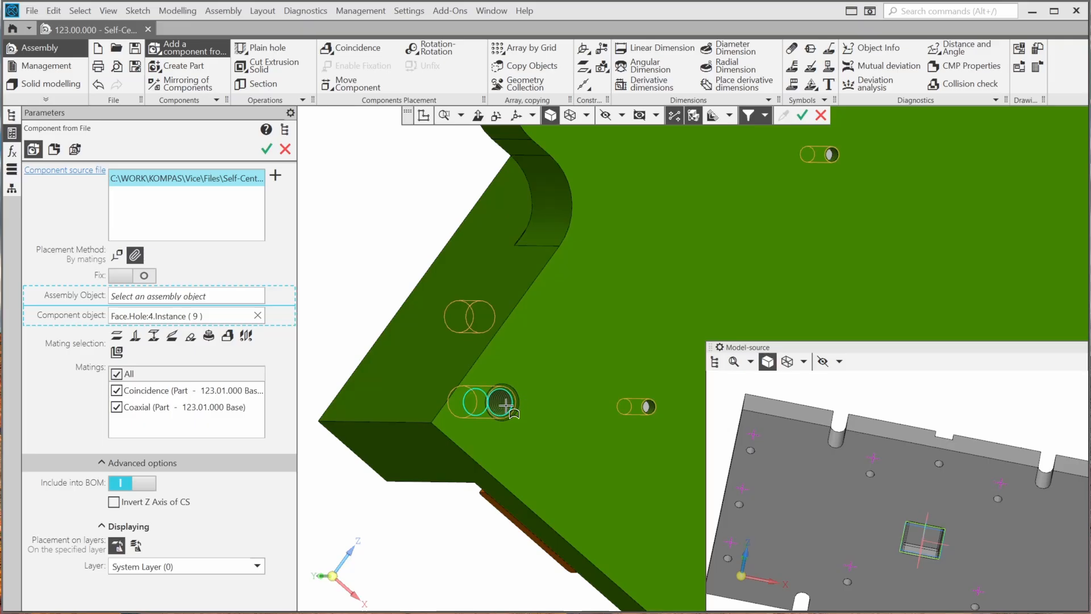
pyautogui.click(505, 404)
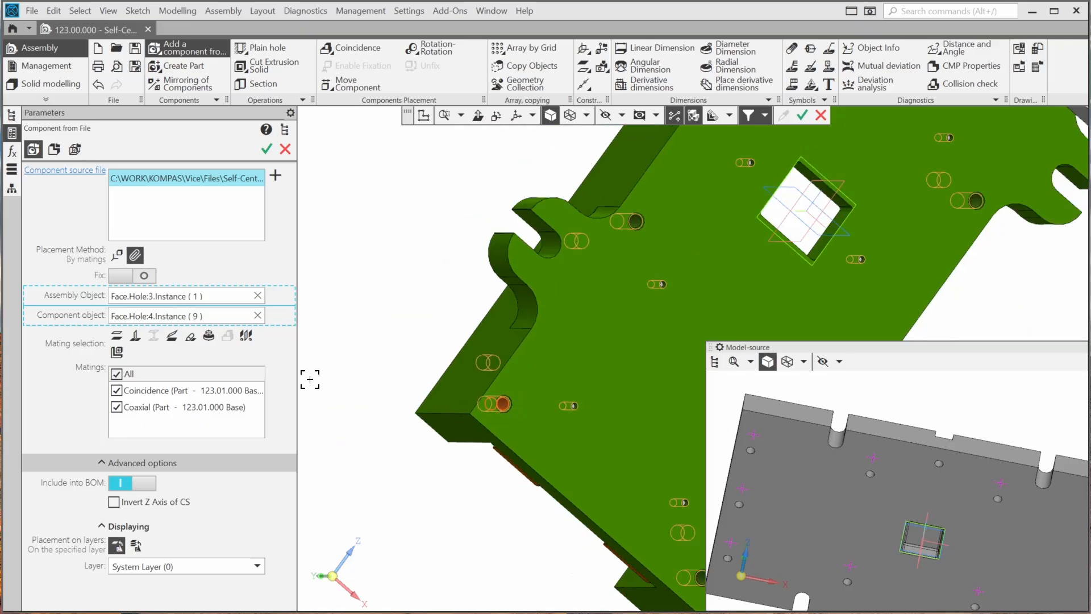
pyautogui.click(210, 335)
# Confirm the clamp plate's placement, end component insertion and expand the list of components in the assembly structure
pyautogui.scroll(-8, 365, 324)
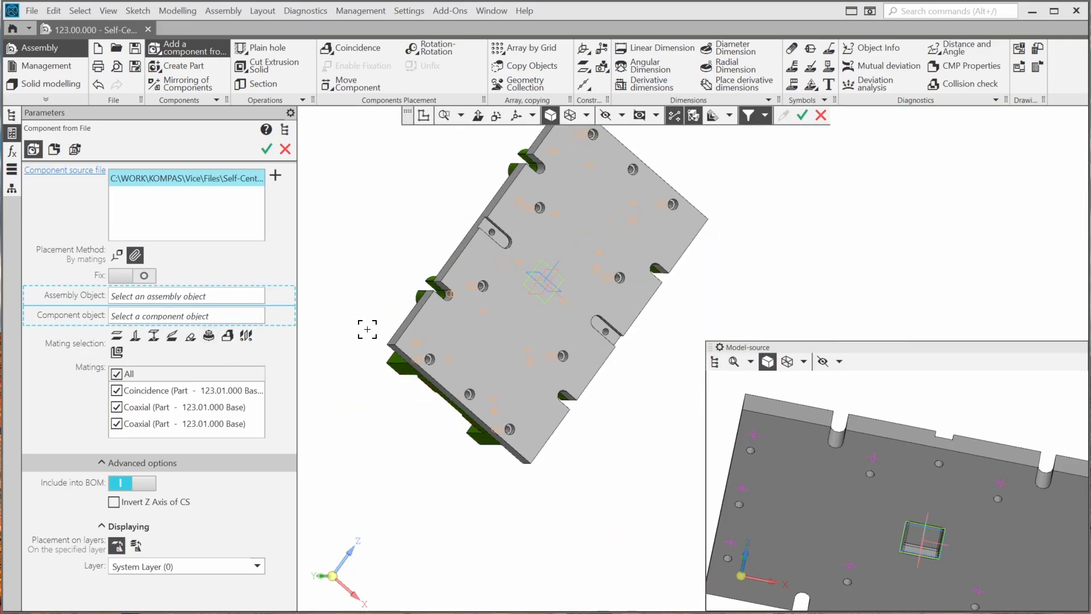
pyautogui.moveTo(366, 324); pyautogui.dragTo(562, 385, button='middle')
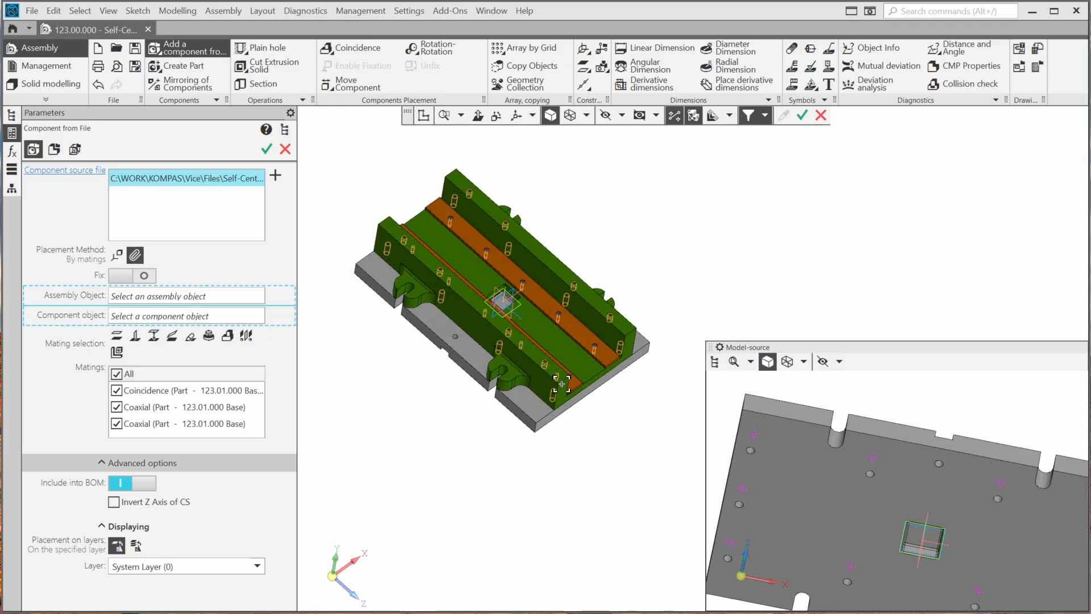
pyautogui.click(261, 151)
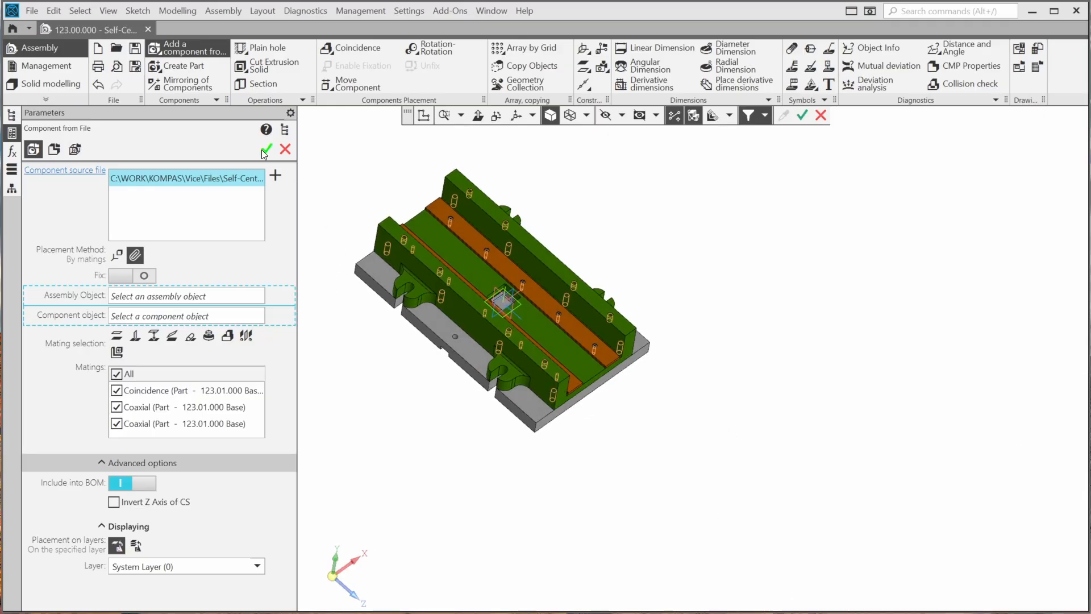
pyautogui.click(284, 150)
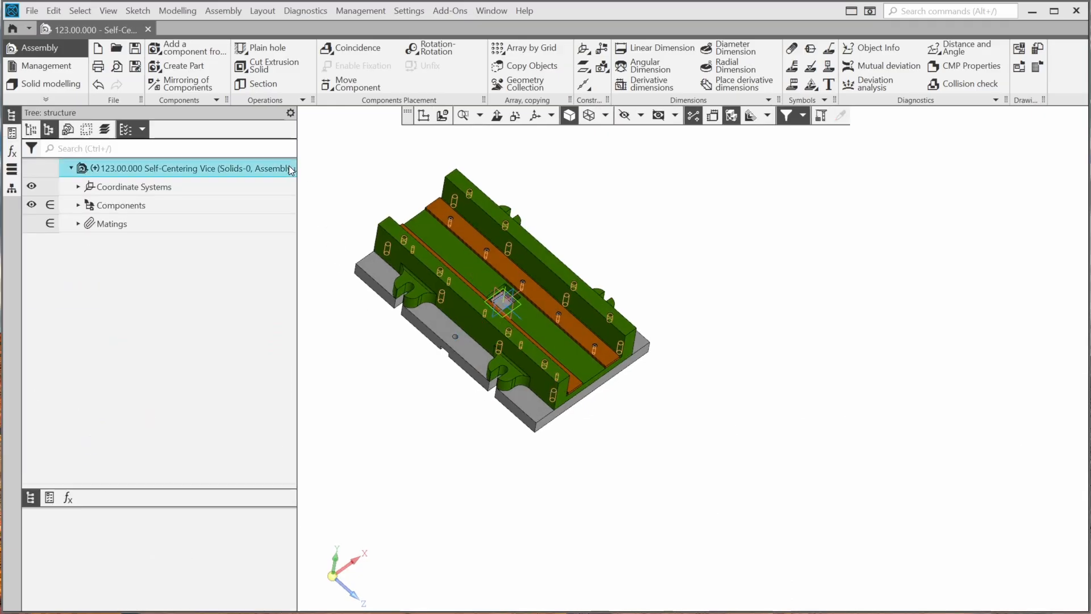
pyautogui.click(78, 205)
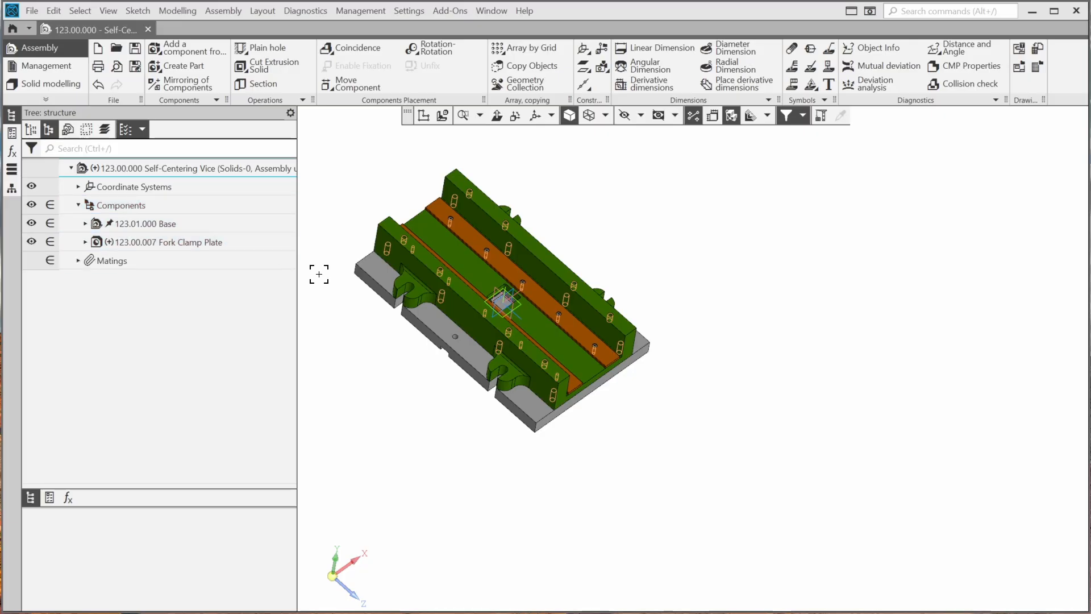
# Add 123.00.005 - Fork.m3d from the Self-Centering Vice folder as a component and choose placement by matings
pyautogui.moveTo(400, 395); pyautogui.dragTo(481, 487, button='middle')
pyautogui.scroll(3, 488, 482)
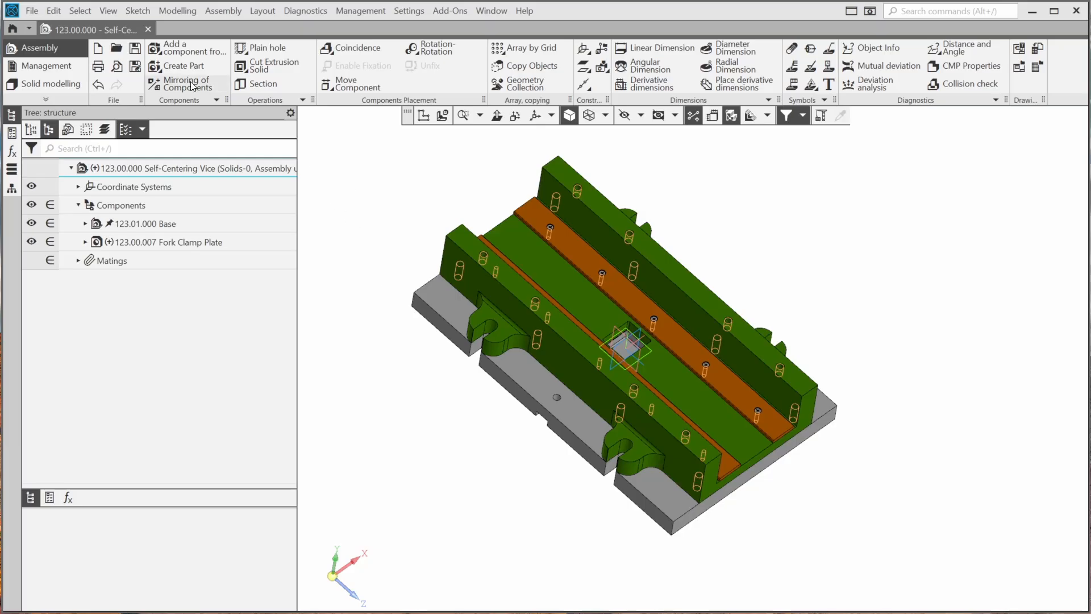
pyautogui.click(186, 53)
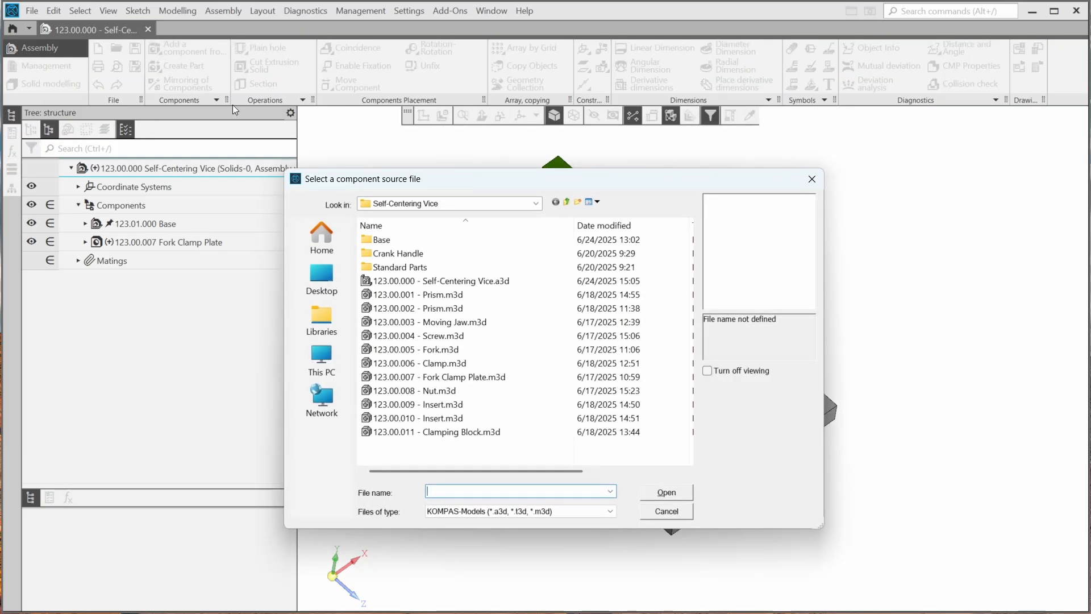
pyautogui.click(409, 348)
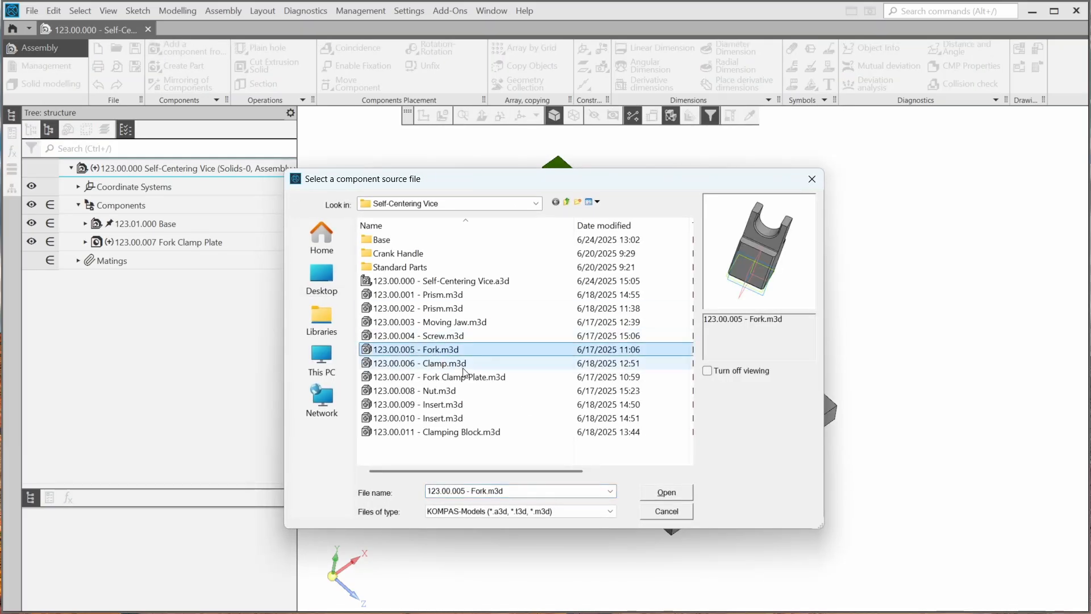
pyautogui.click(663, 495)
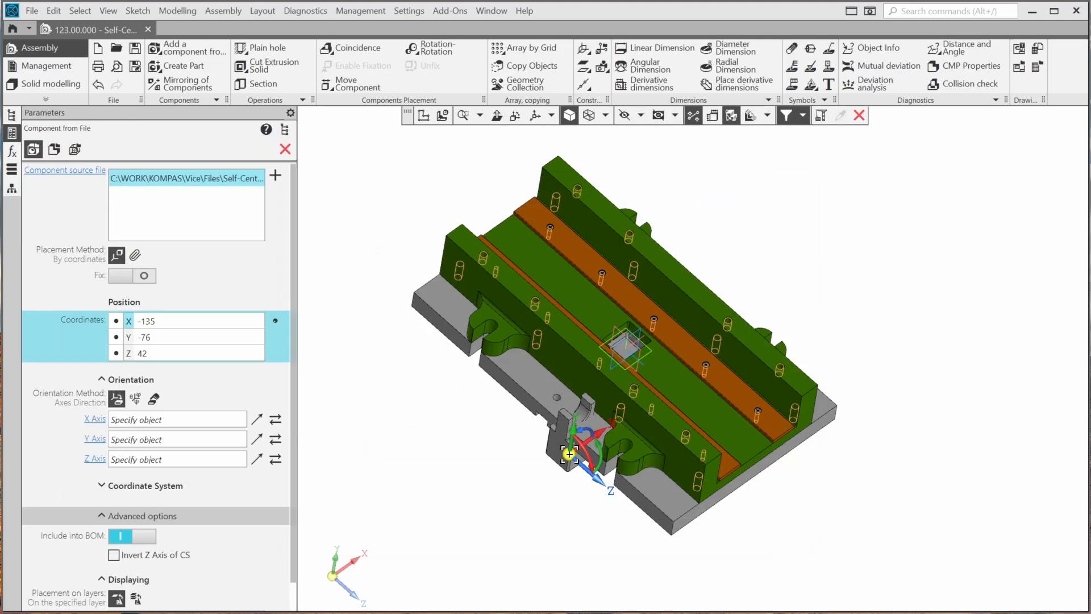
pyautogui.click(135, 255)
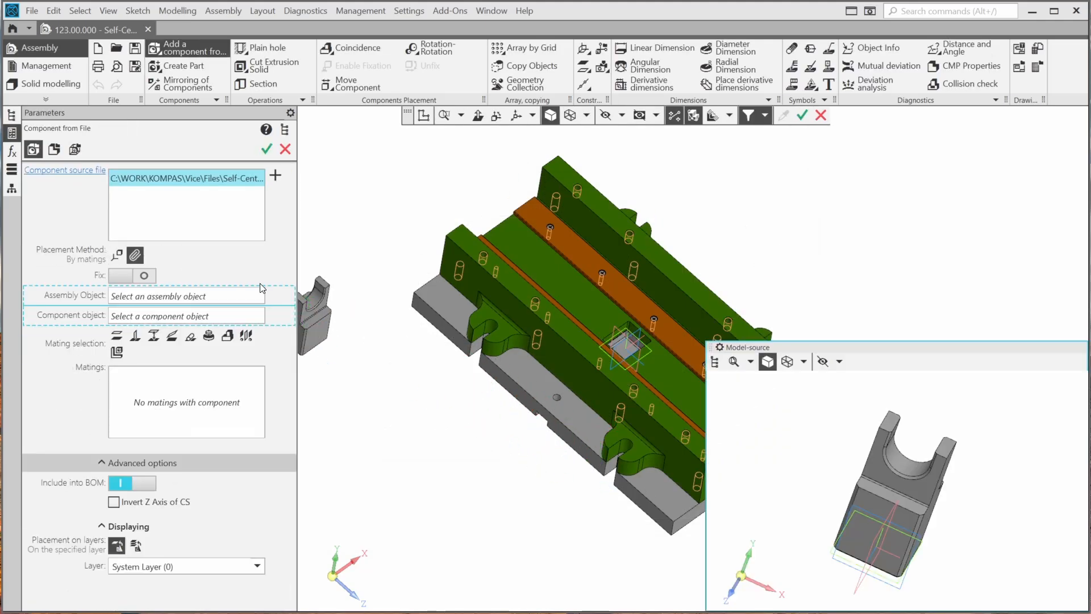
# Apply an Object Coincidence mating between the fork's flat end face opposite its prongs and the floor of the clamp plate's square pocket
pyautogui.scroll(5, 639, 338)
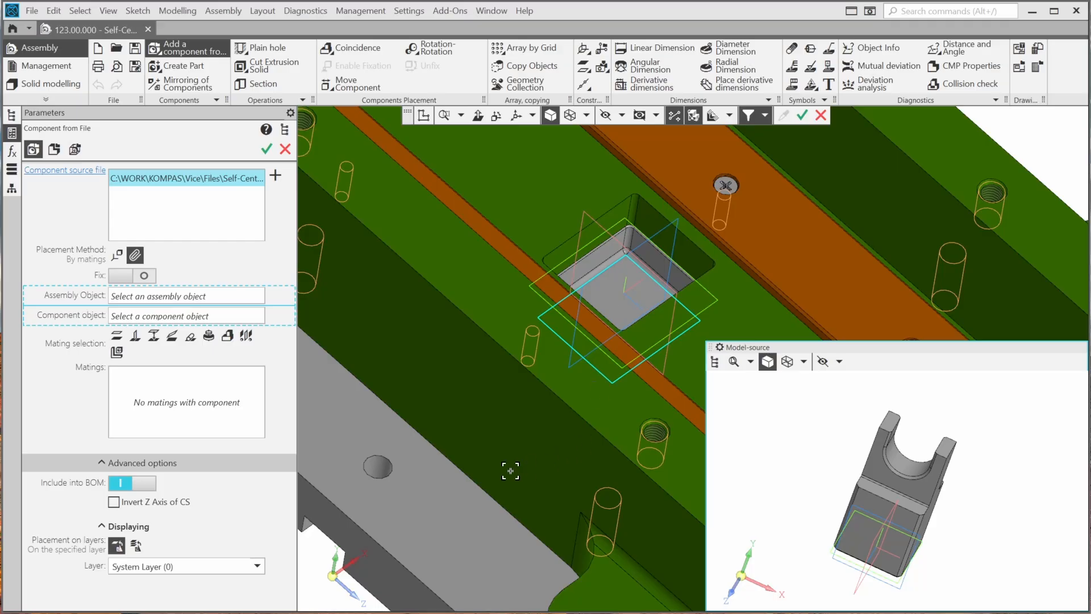
pyautogui.moveTo(871, 478); pyautogui.dragTo(885, 425, button='middle')
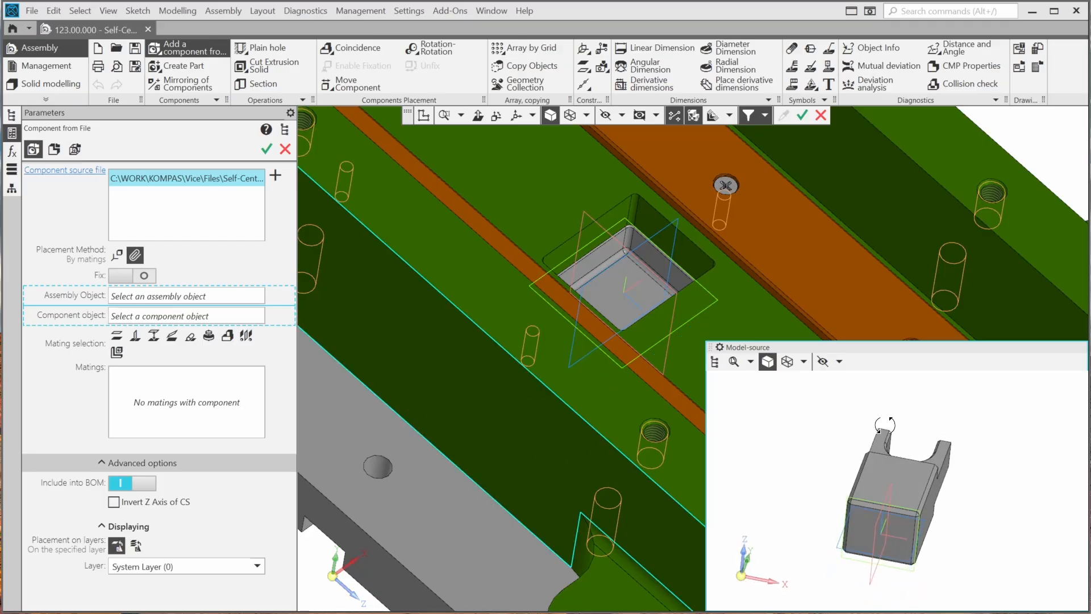
pyautogui.click(903, 534)
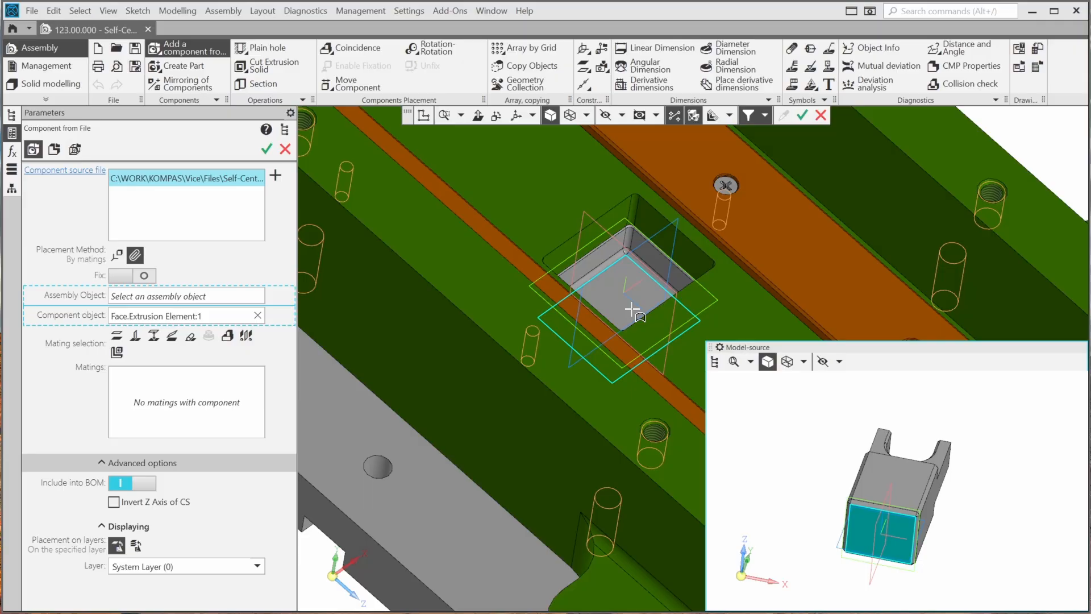
pyautogui.scroll(3, 632, 309)
pyautogui.click(642, 260)
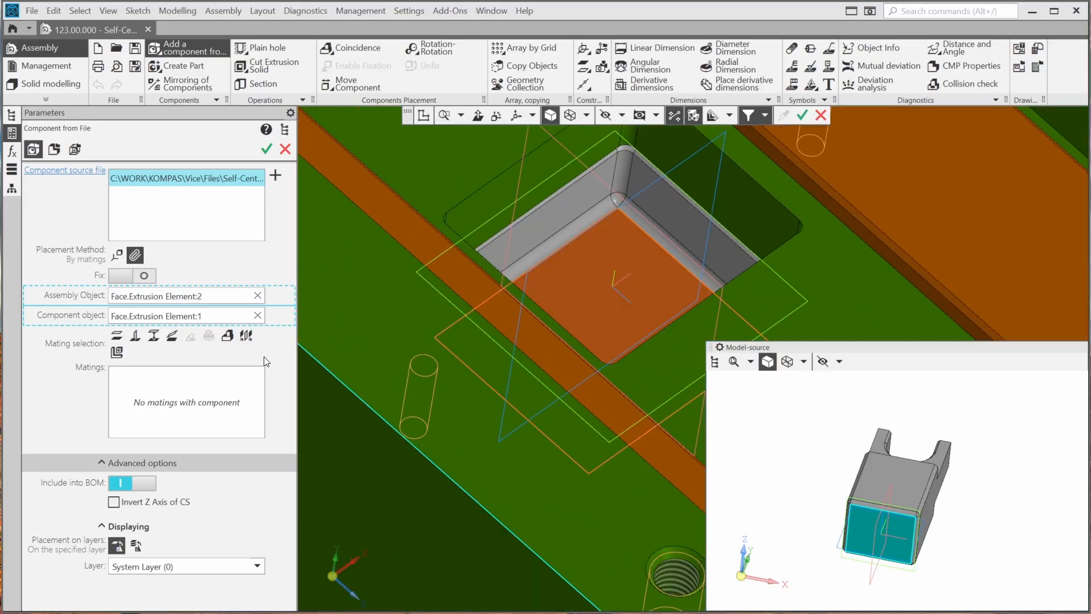
pyautogui.click(227, 337)
# Apply an Object Coincidence mating between the fork's ZY plane and the assembly's ZY plane
pyautogui.scroll(-6, 546, 370)
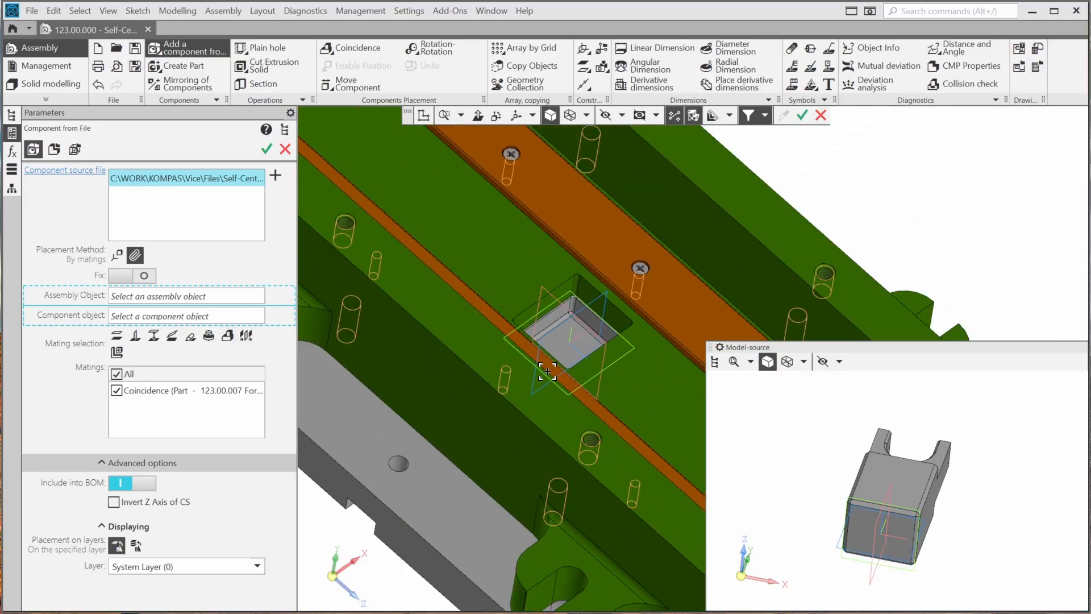
pyautogui.keyDown('shift'); pyautogui.moveTo(456, 383); pyautogui.dragTo(591, 367, button='middle'); pyautogui.keyUp('shift')
pyautogui.scroll(-3, 548, 390)
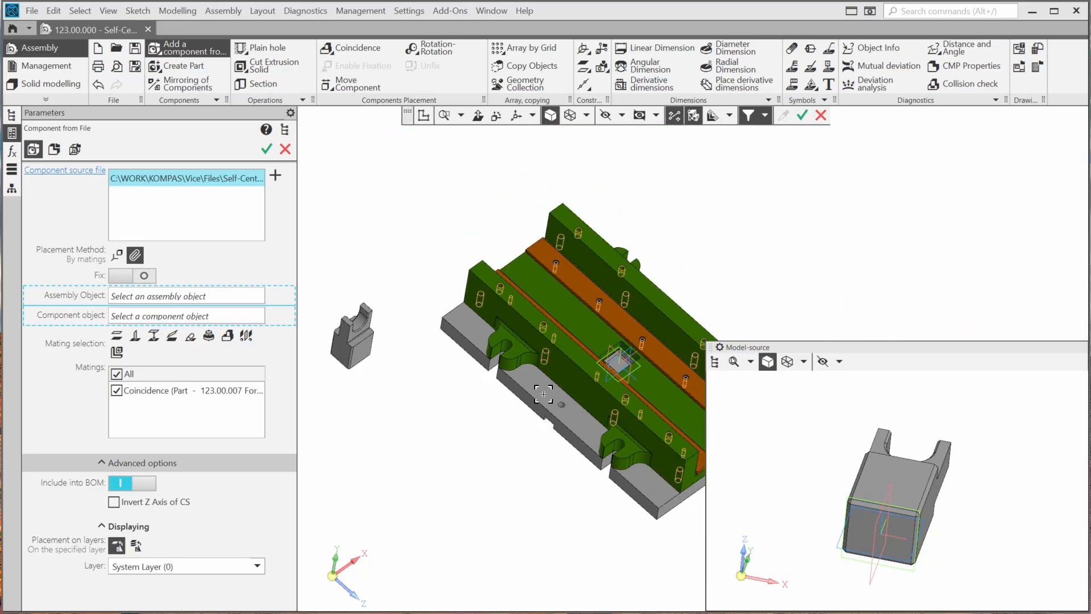
pyautogui.scroll(1, 518, 405)
pyautogui.scroll(3, 882, 575)
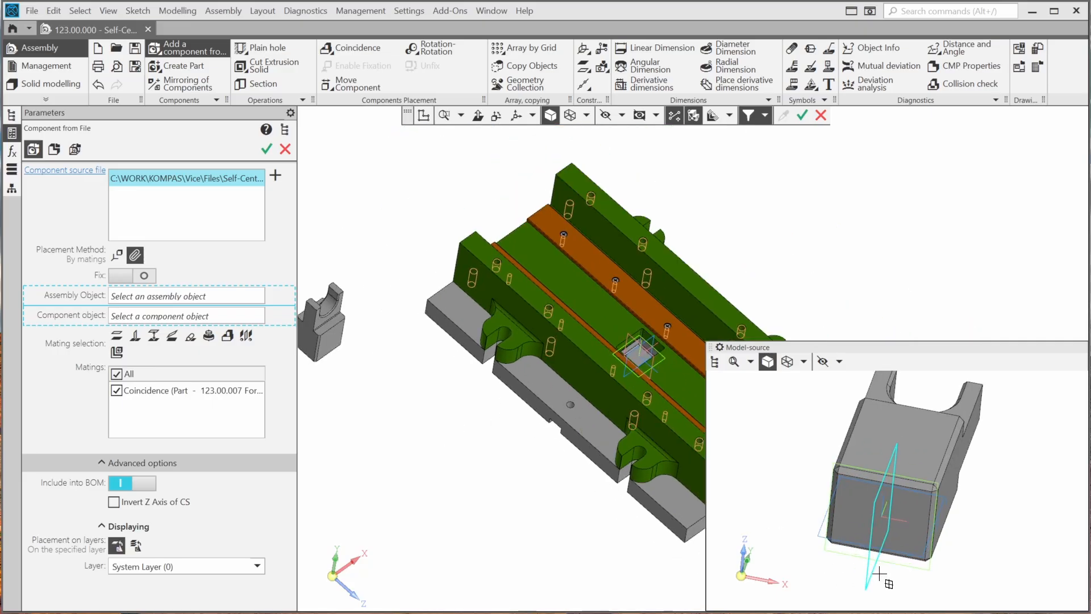
pyautogui.moveTo(882, 575); pyautogui.dragTo(818, 546, button='middle')
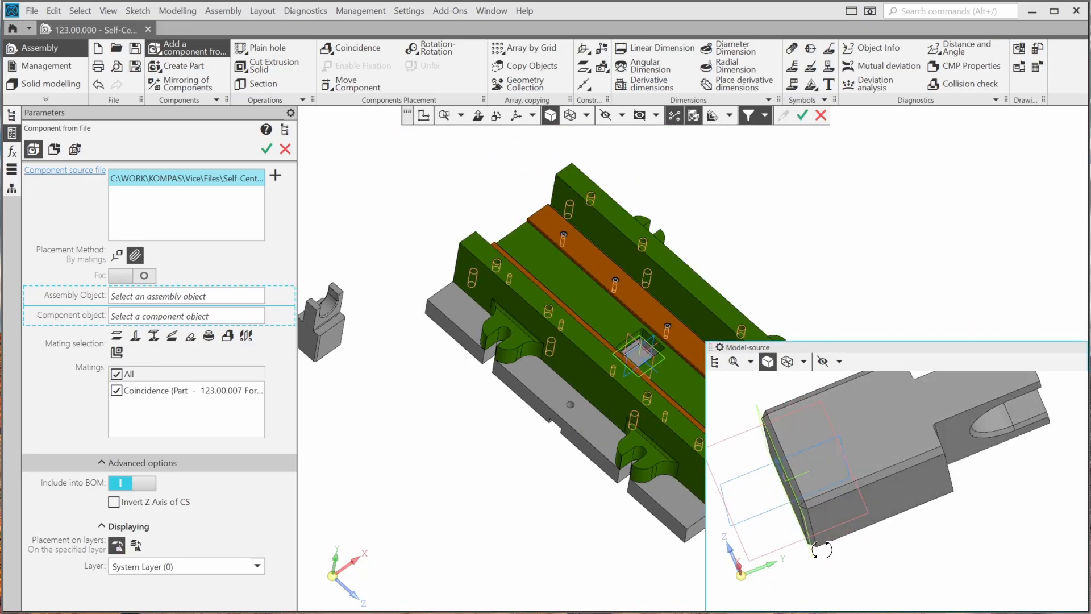
pyautogui.click(788, 540)
pyautogui.scroll(6, 529, 273)
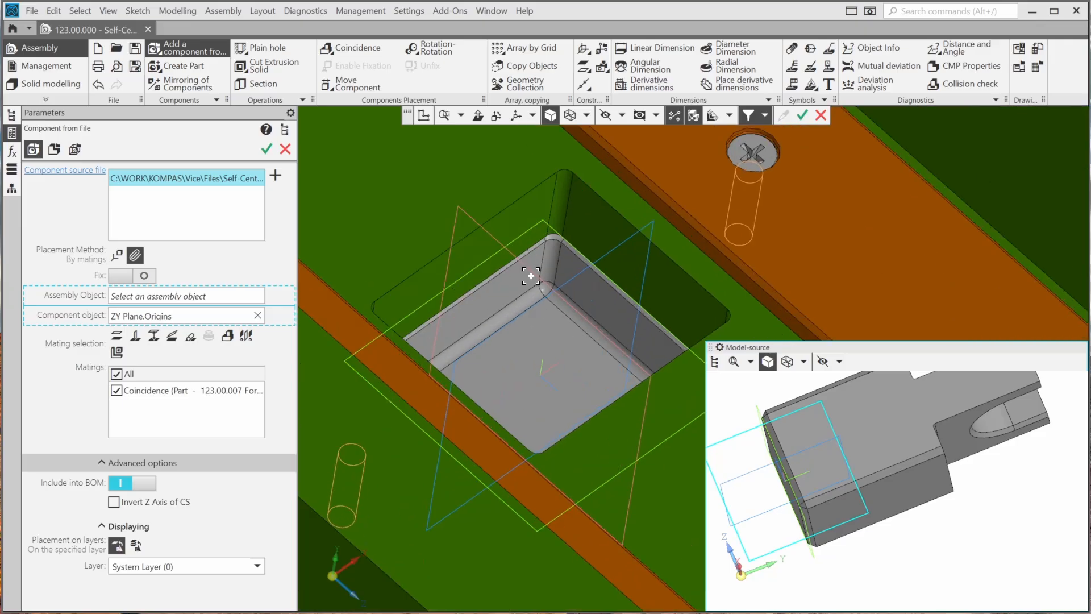
pyautogui.click(528, 273)
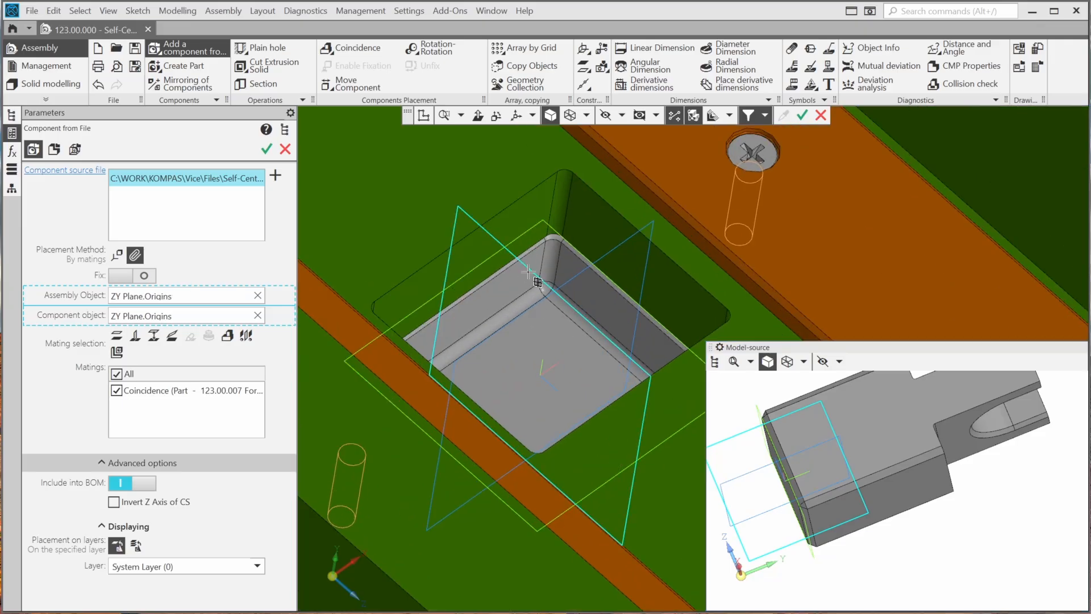
pyautogui.click(228, 336)
pyautogui.scroll(-5, 573, 405)
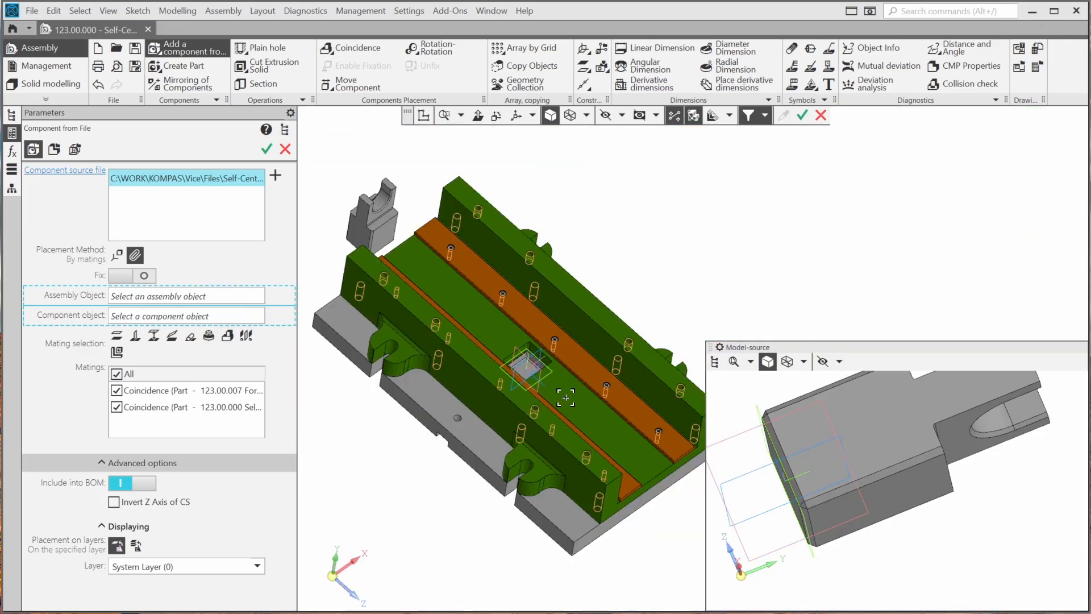
# Apply an Object Coincidence mating between the fork's XY plane and the assembly's XY plane
pyautogui.click(749, 471)
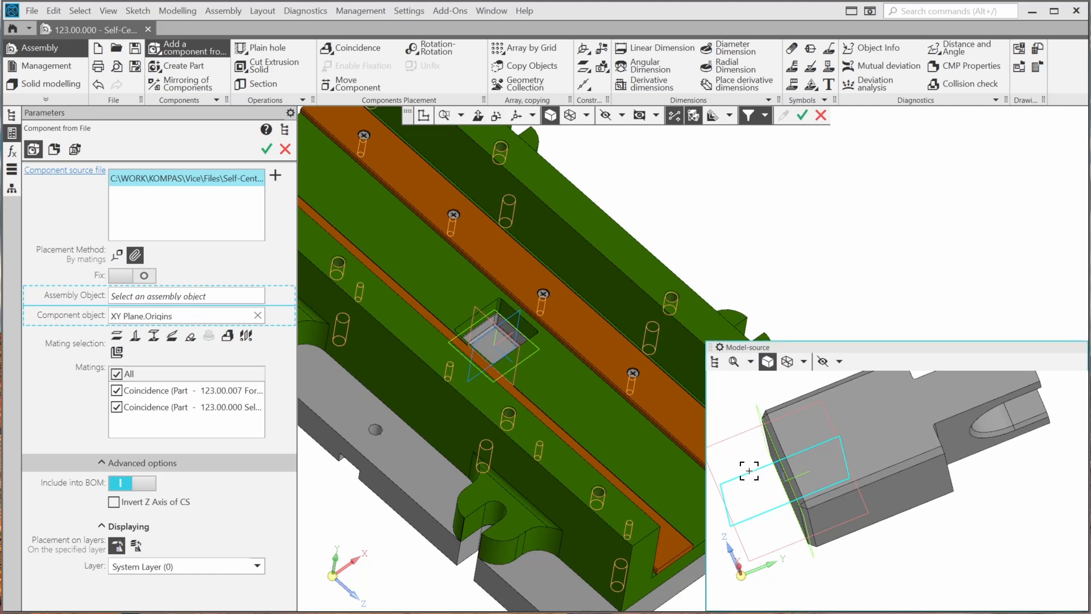
pyautogui.scroll(3, 511, 335)
pyautogui.click(513, 293)
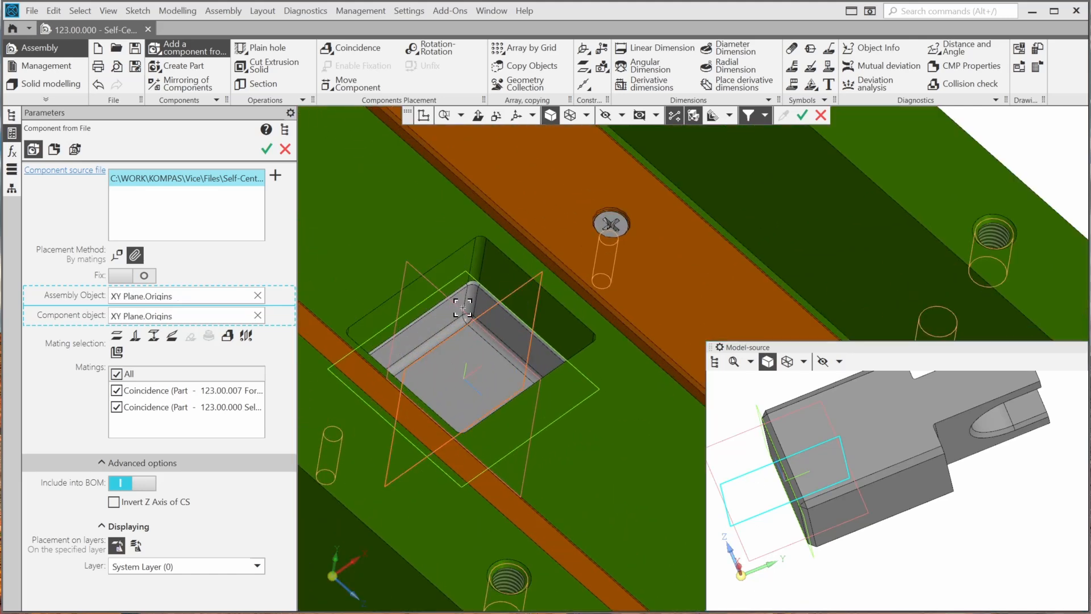
pyautogui.click(228, 340)
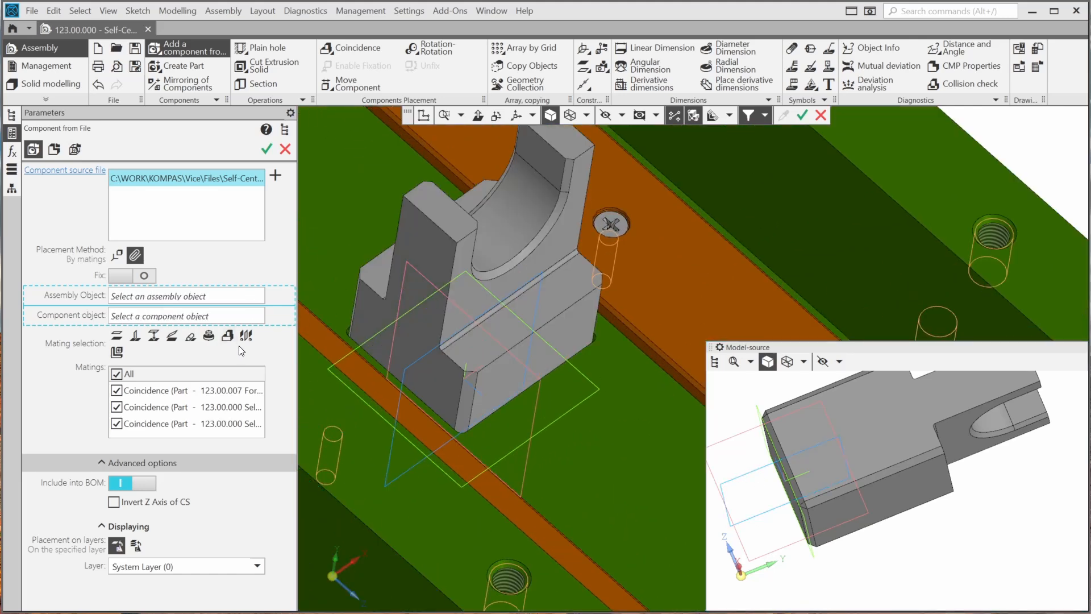
# Confirm the fork's placement in the clamp plate's pocket and end component insertion
pyautogui.scroll(-5, 676, 365)
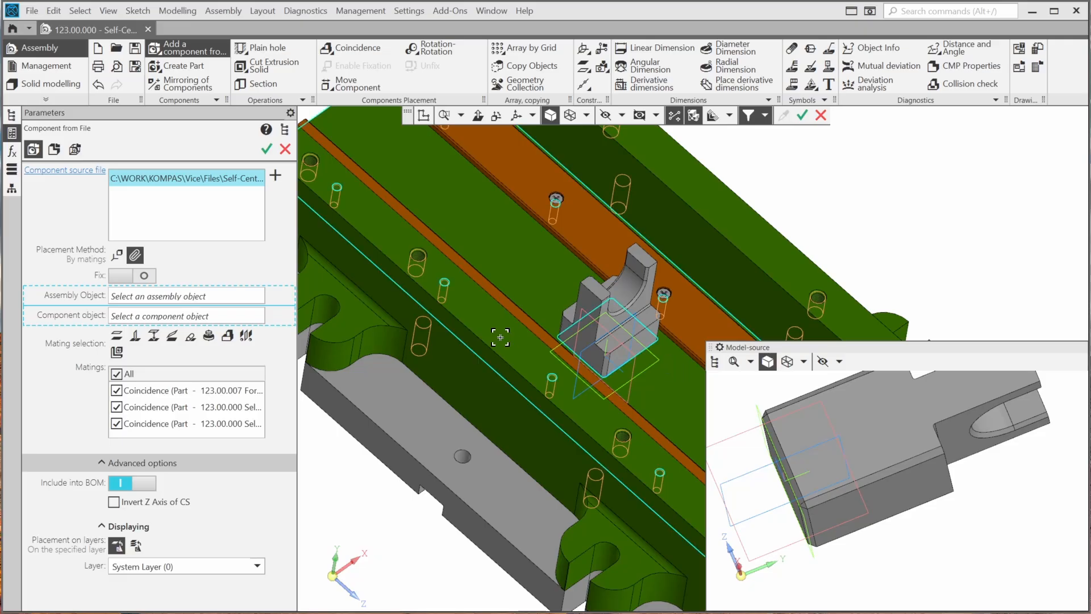
pyautogui.click(266, 150)
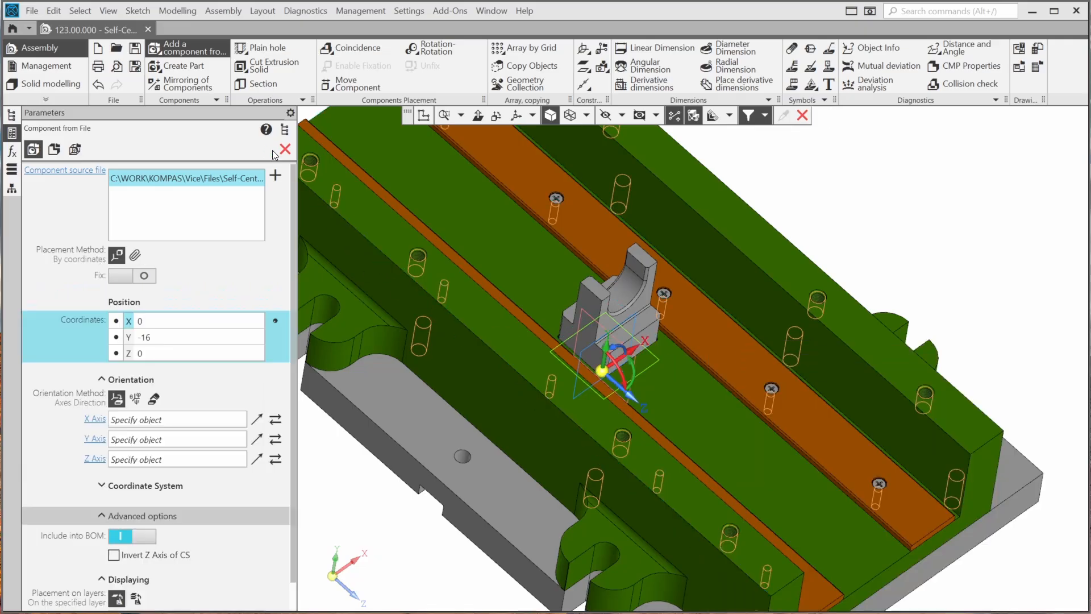
pyautogui.click(283, 152)
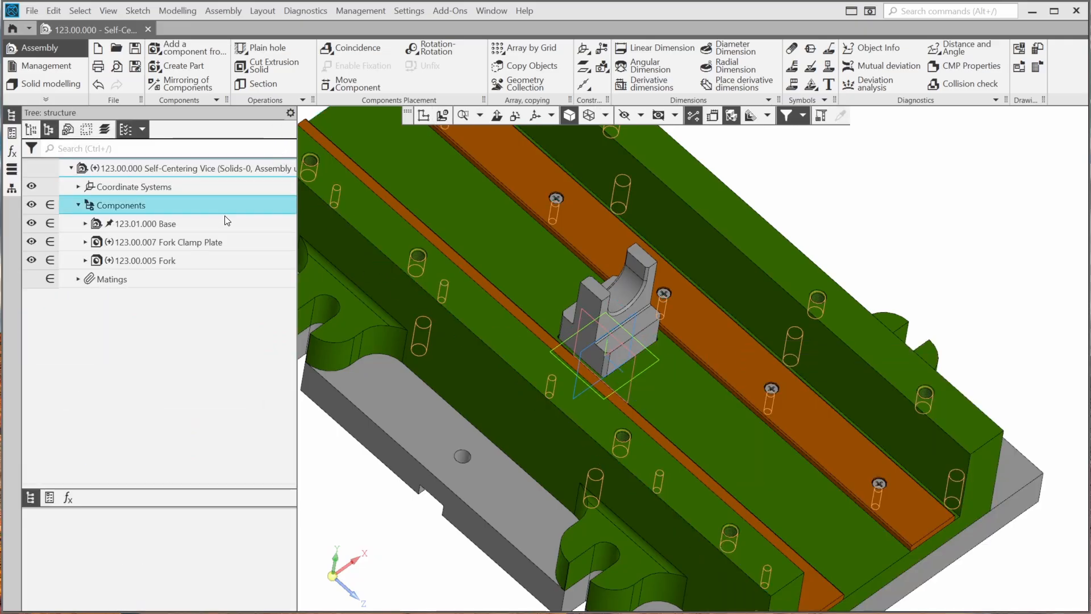